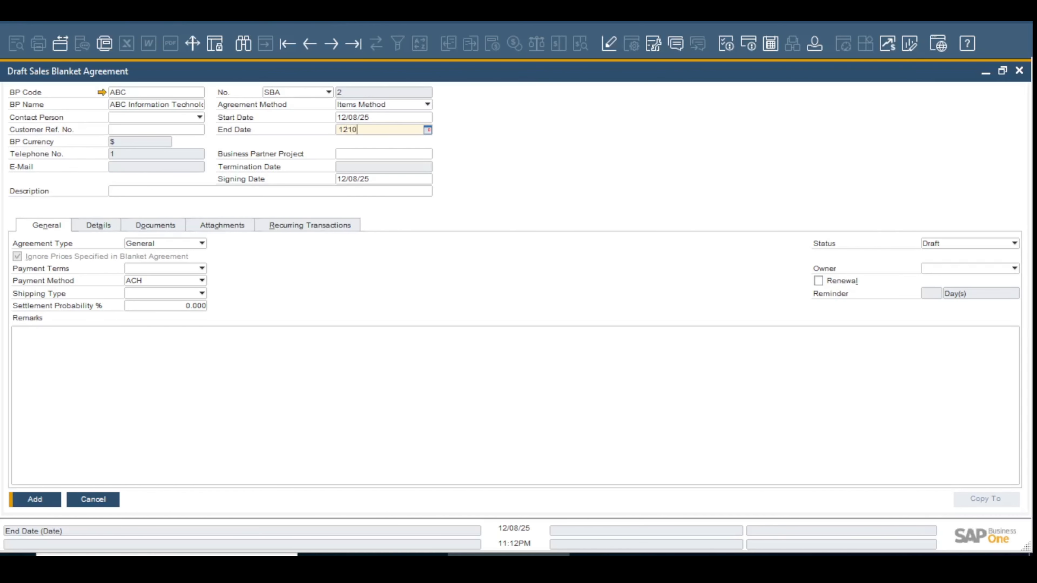
Set the agreement's end date to 12/10/26 and add TEST ITEM (CT000002) as its first detail line
key("Tab")
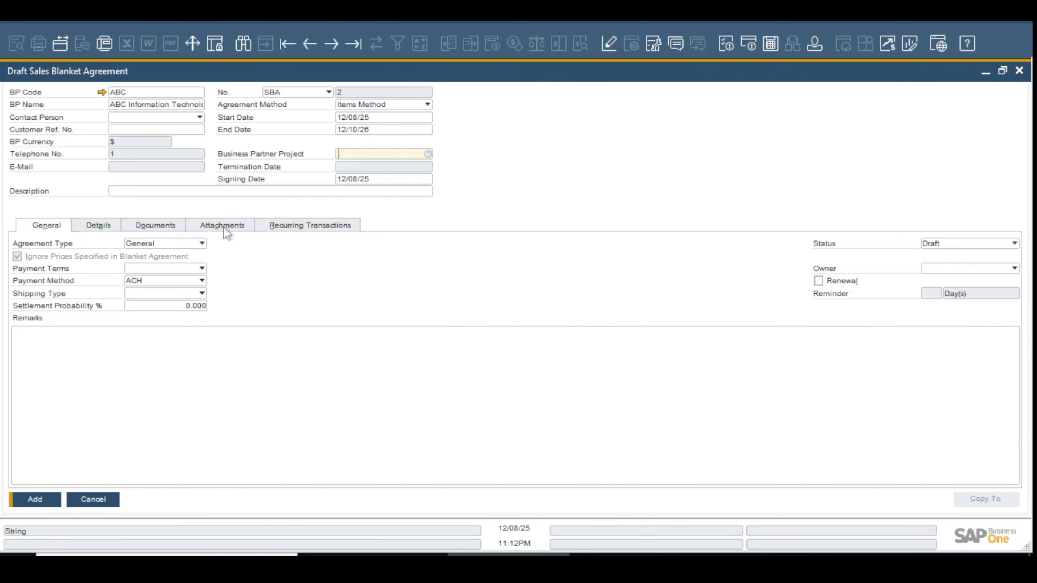
left_click(100, 229)
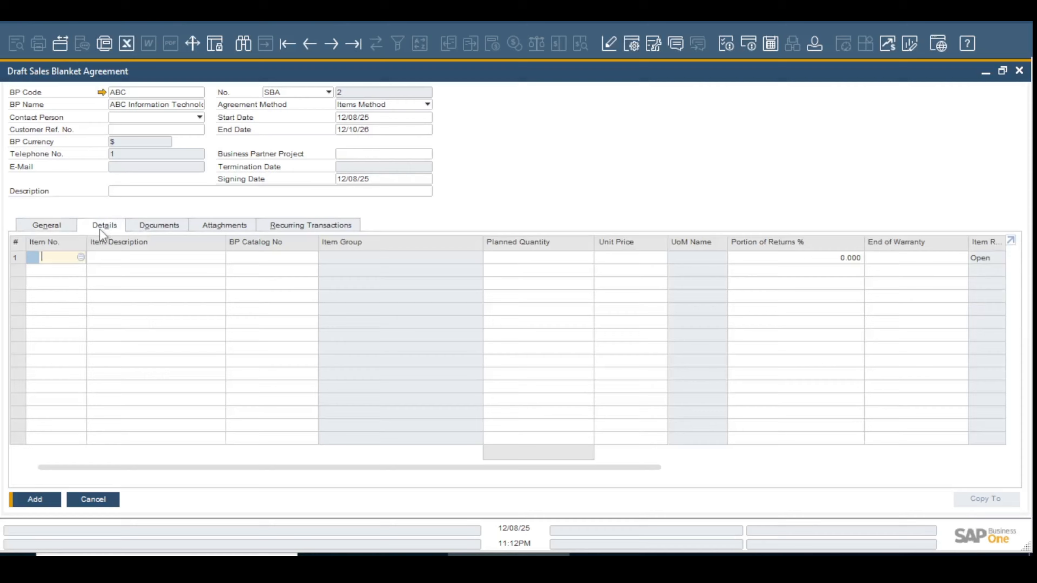
left_click(118, 258)
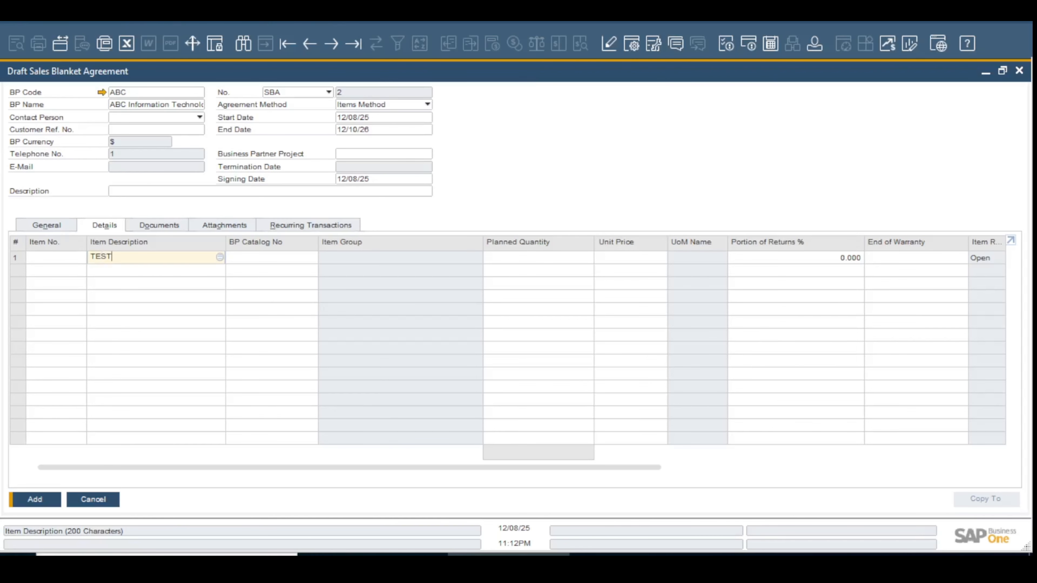
key("Tab")
key("Up")
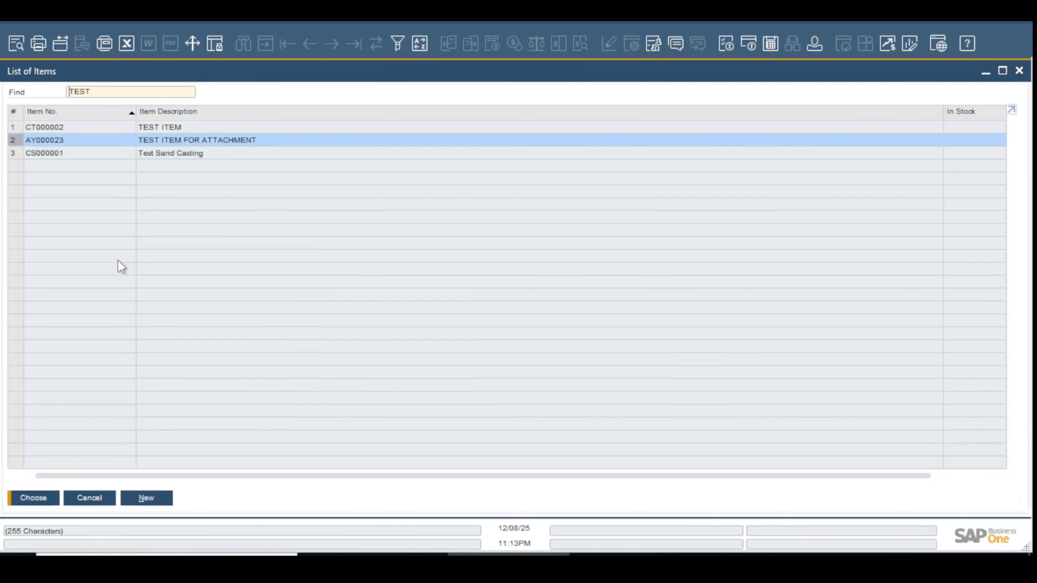
key("Up")
key("Return")
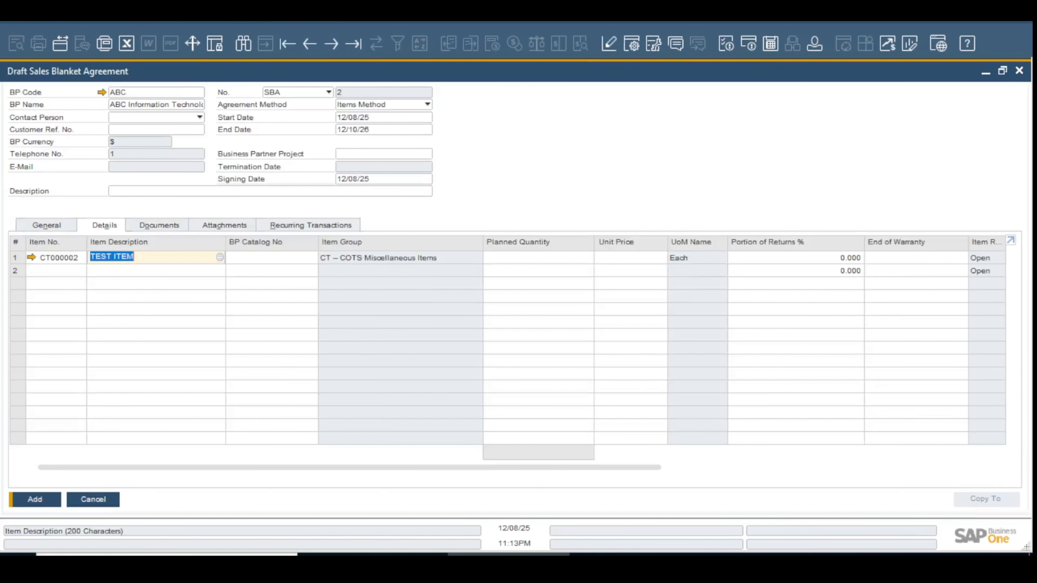
Set the TEST ITEM line's planned quantity to 1,000 and its unit price to $1.50
key("Tab")
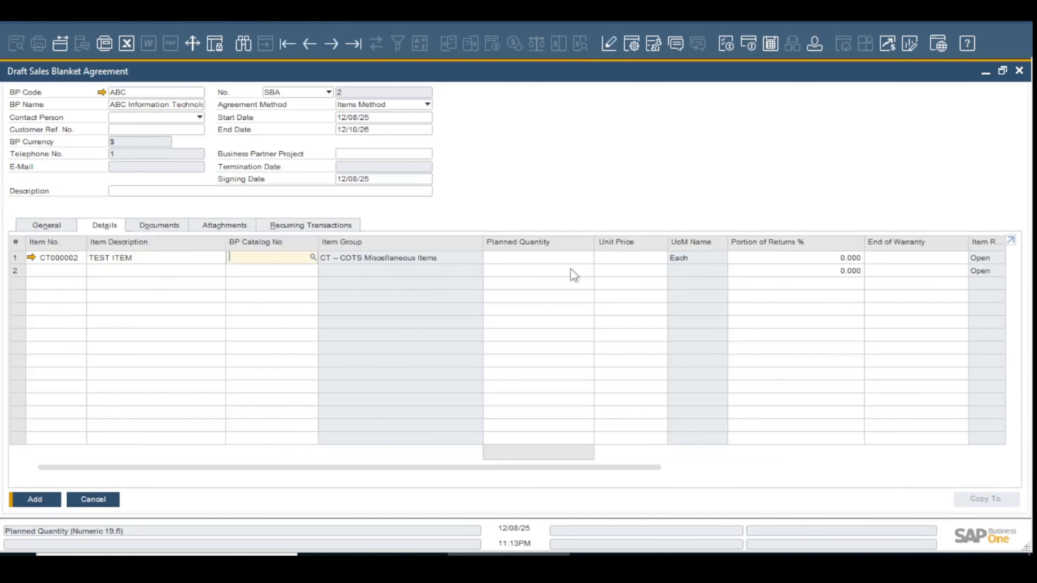
key("Tab")
type("1,0")
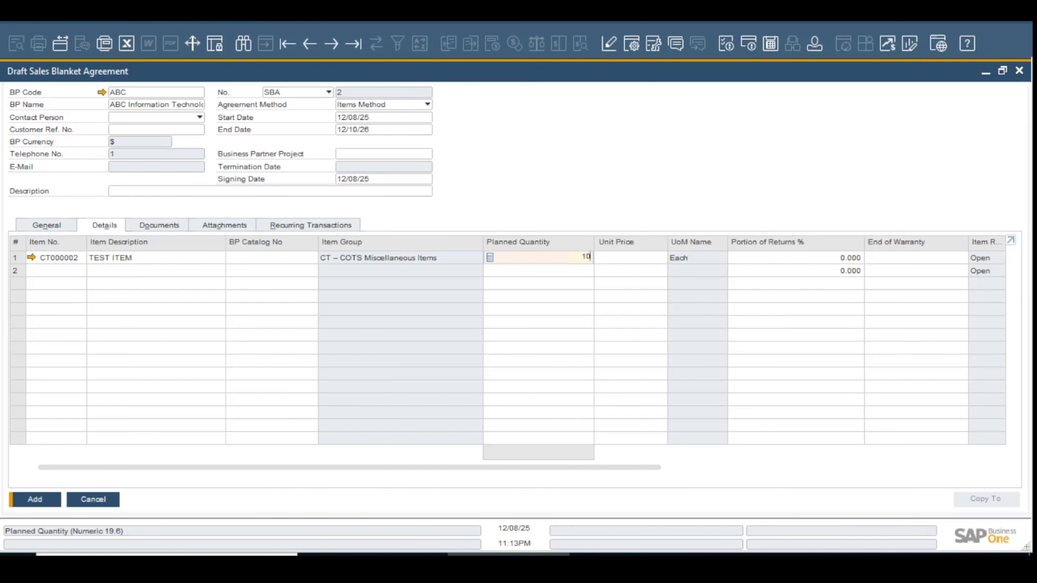
type("00")
key("Tab")
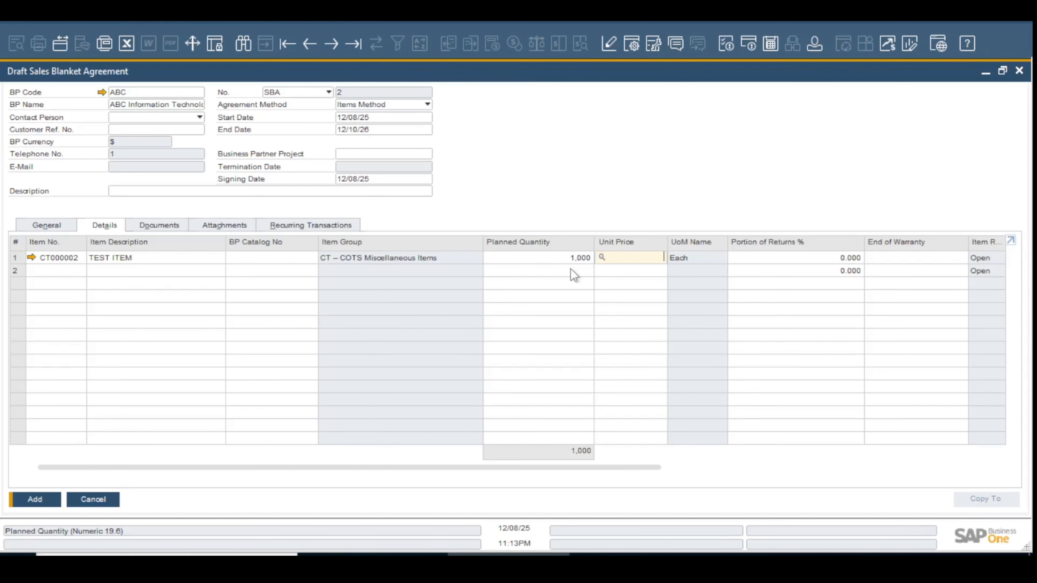
type("1.5")
key("Tab")
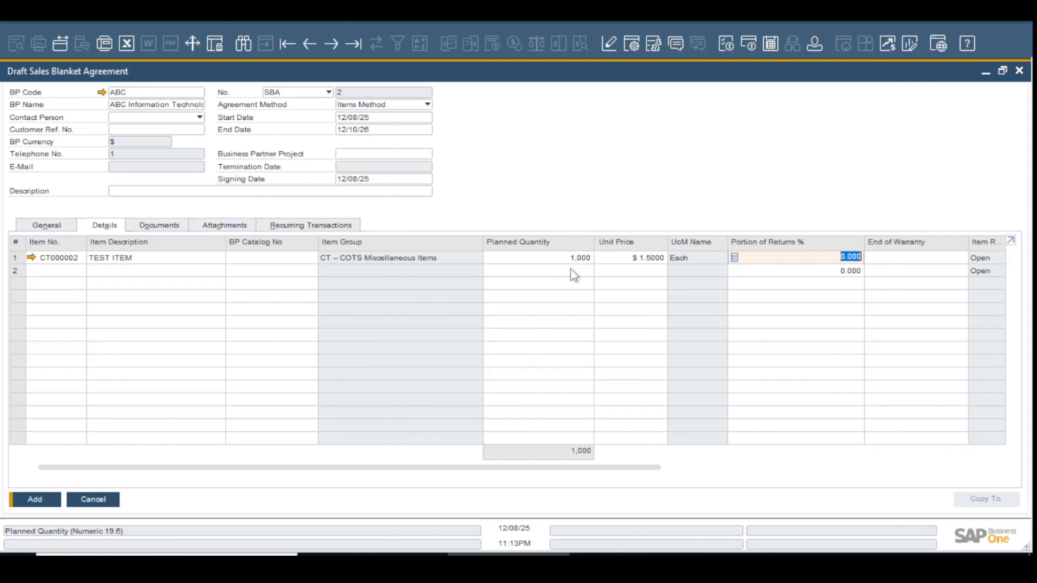
Add the draft sales blanket agreement, agreeing to continue with draft status and without line details
key("Return")
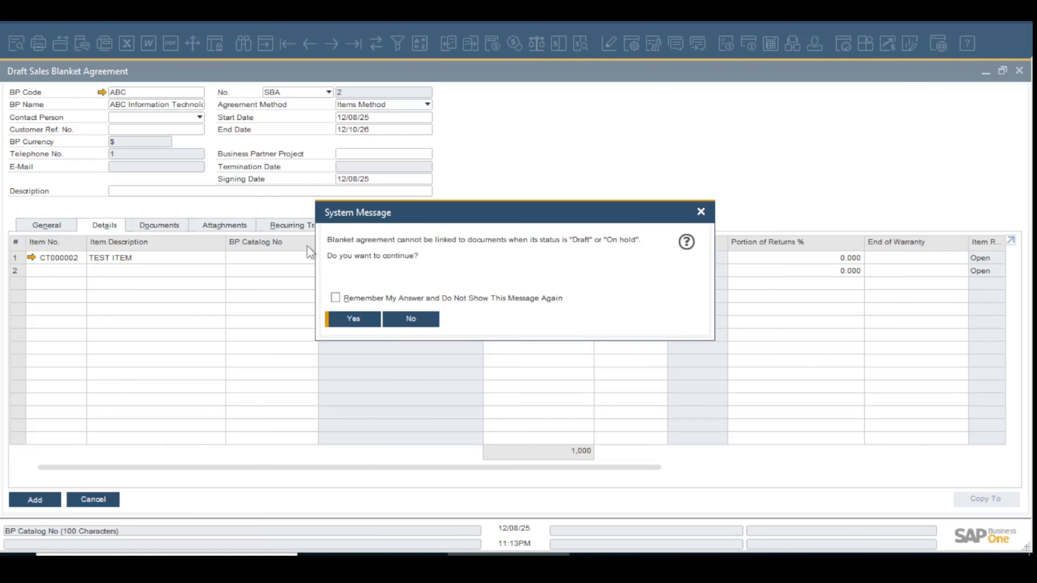
left_click(369, 323)
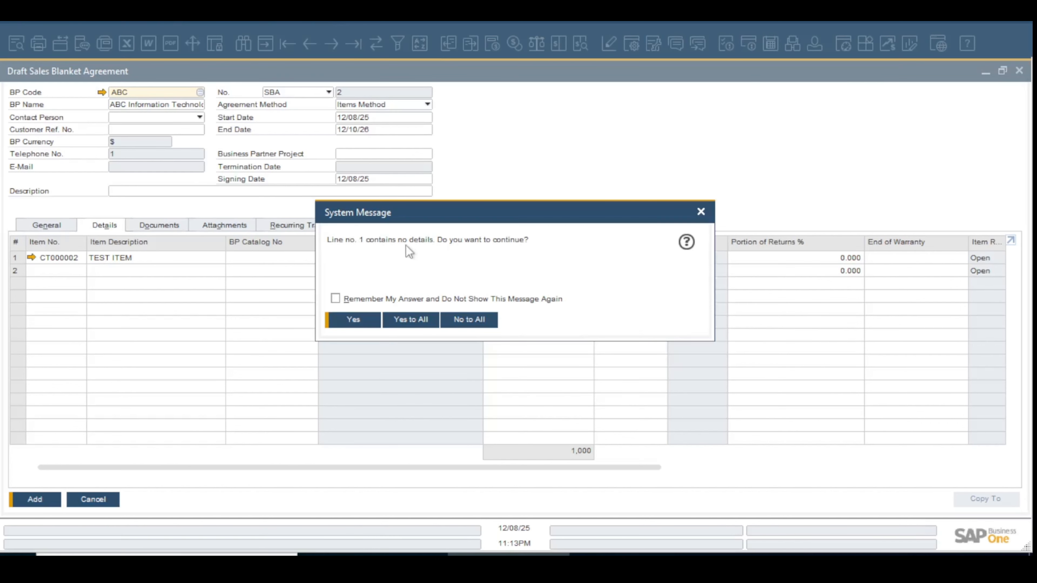
left_click(399, 326)
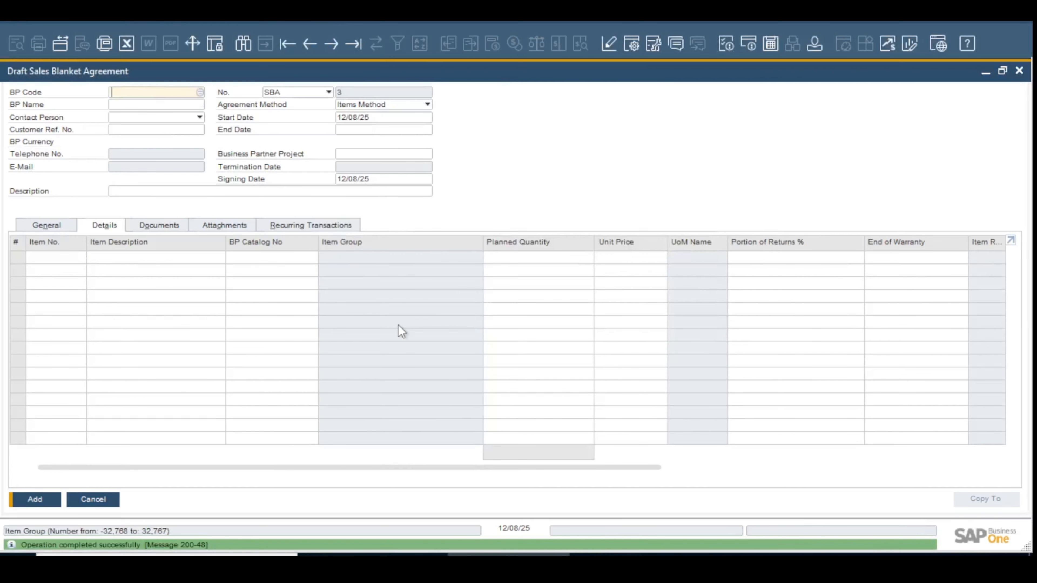
Reopen the saved blanket agreement, set its status to Approved and update it
key("ctrl+Left")
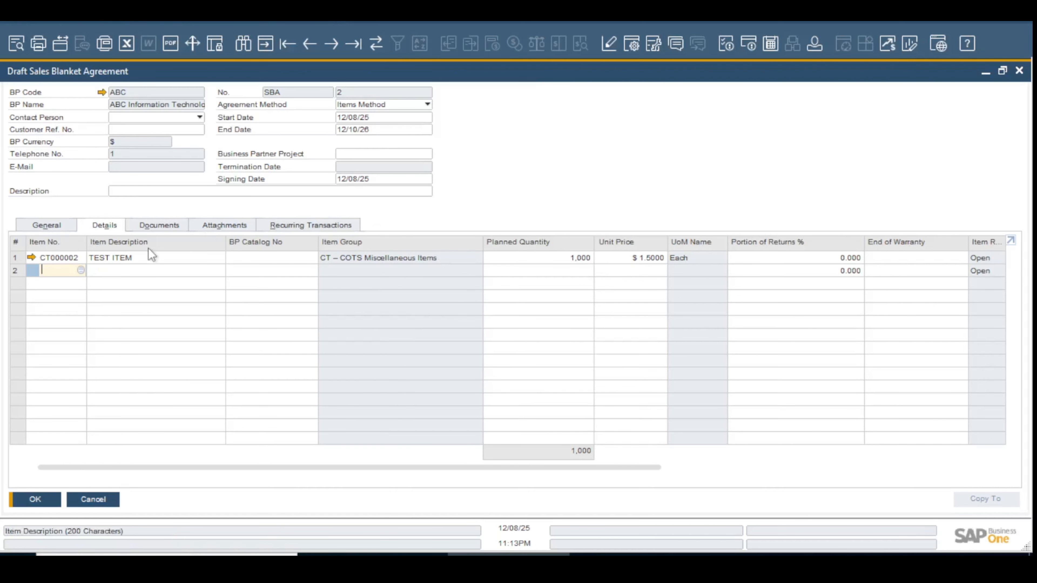
left_click(70, 221)
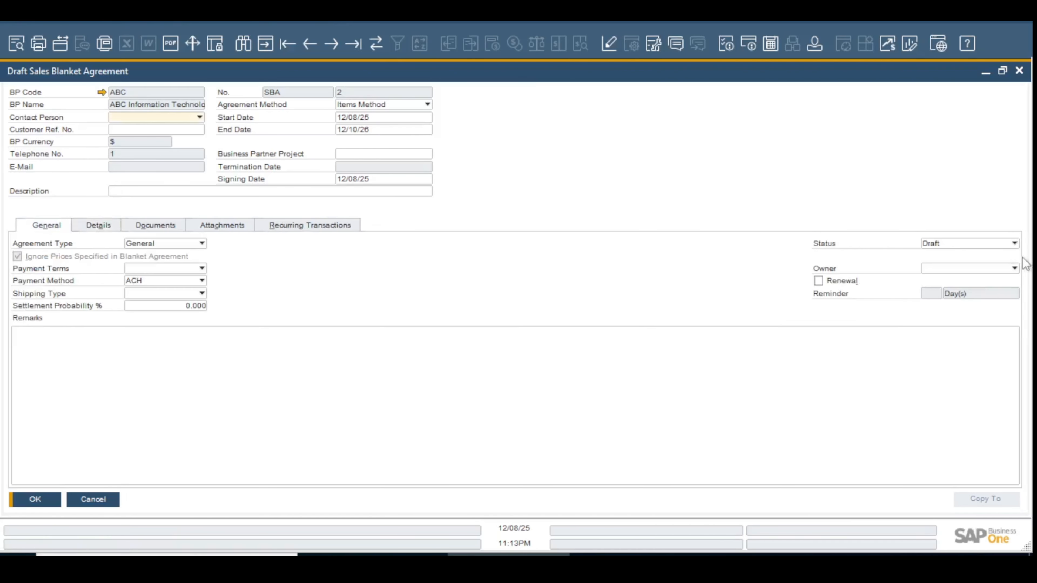
left_click(1001, 245)
left_click(996, 256)
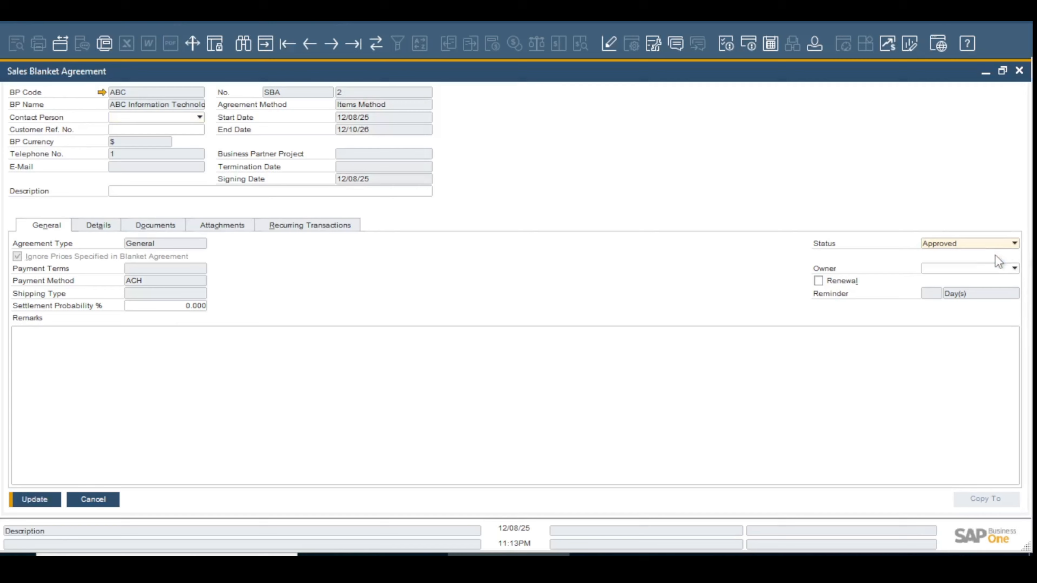
left_click(36, 503)
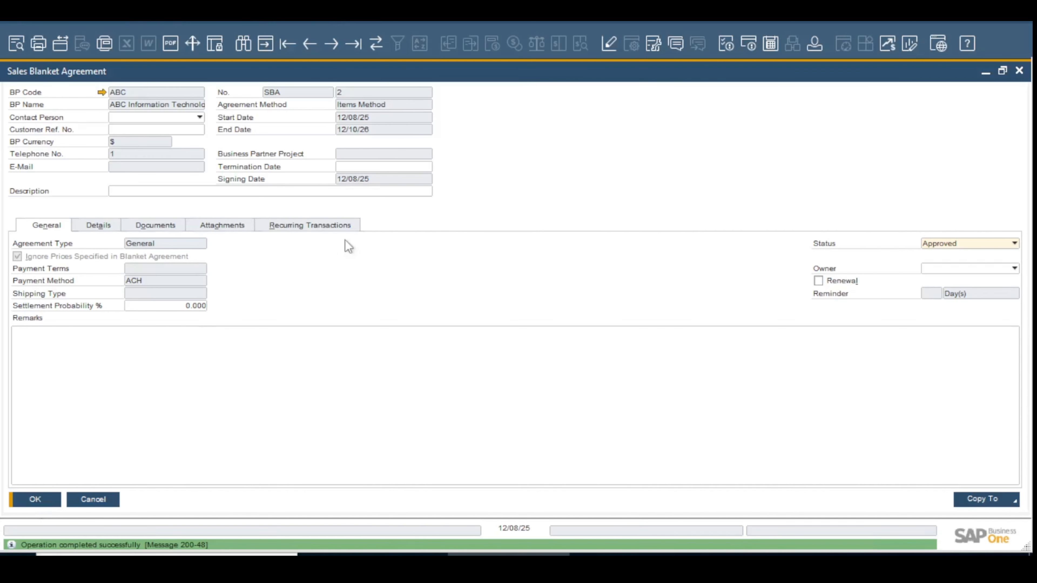
Close the agreement and start a new sales quotation for customer ABC Information Technology
key("Escape")
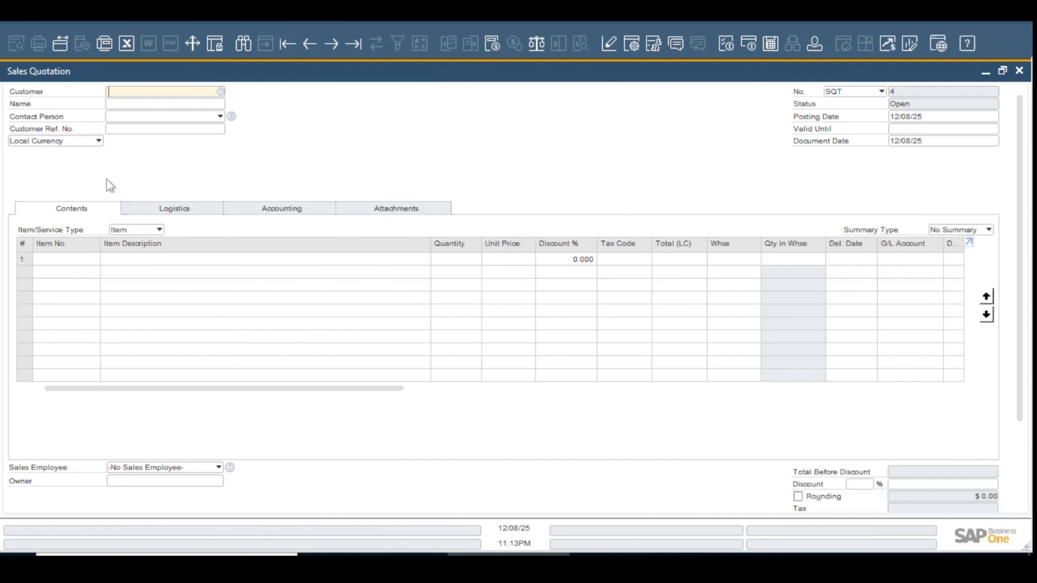
left_click(132, 104)
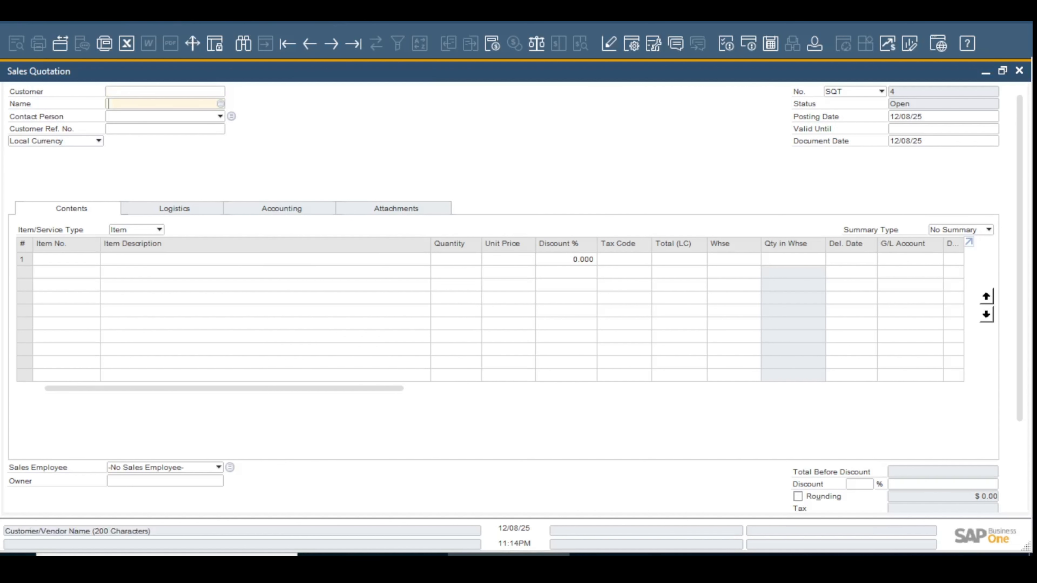
type("ABC")
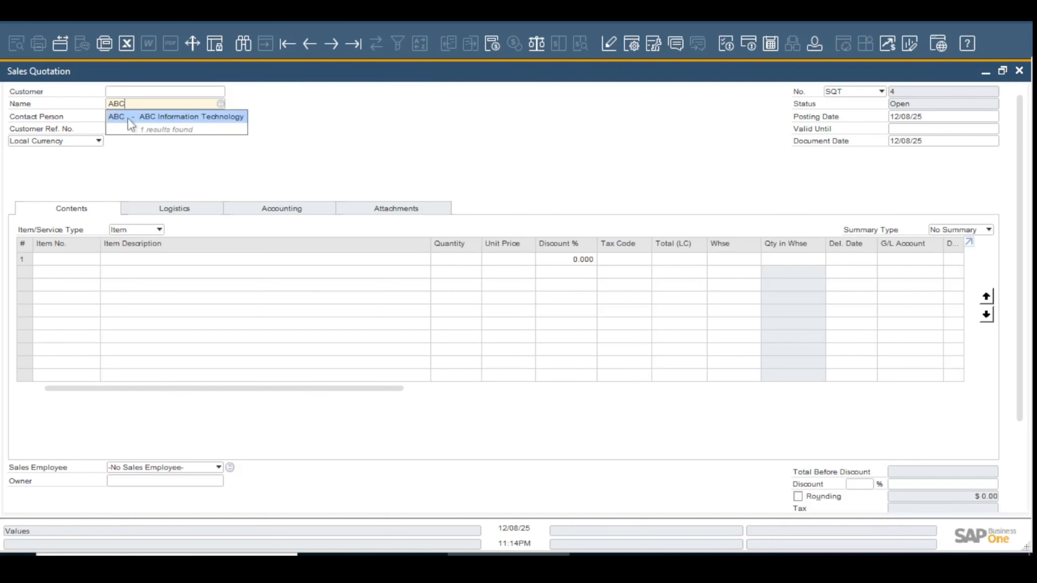
left_click(133, 117)
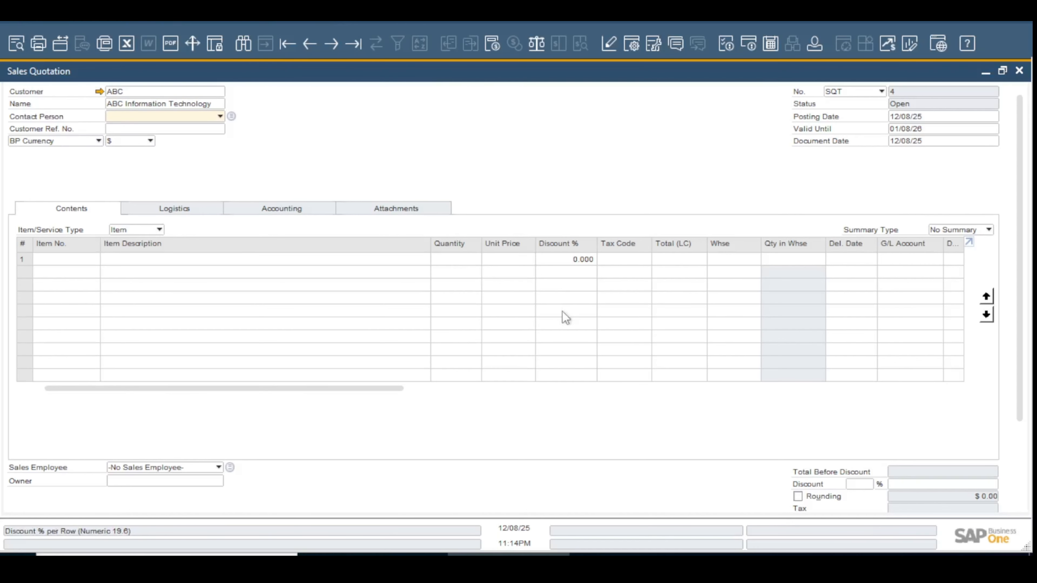
Copy the TEST ITEM line from the customer's blanket agreement into the quotation, using the Customize option
scroll(586, 407, "down", 2)
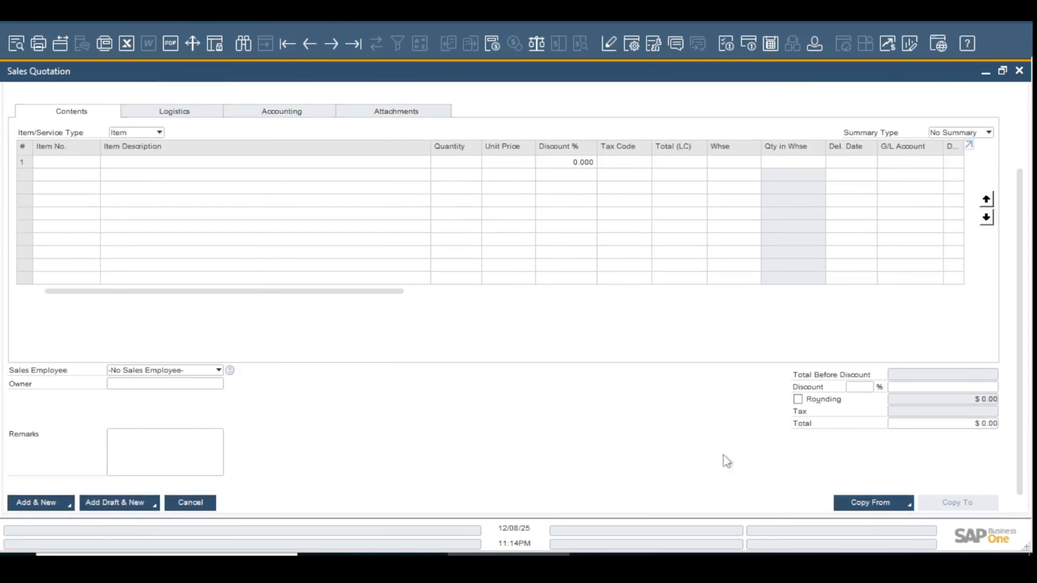
left_click(897, 505)
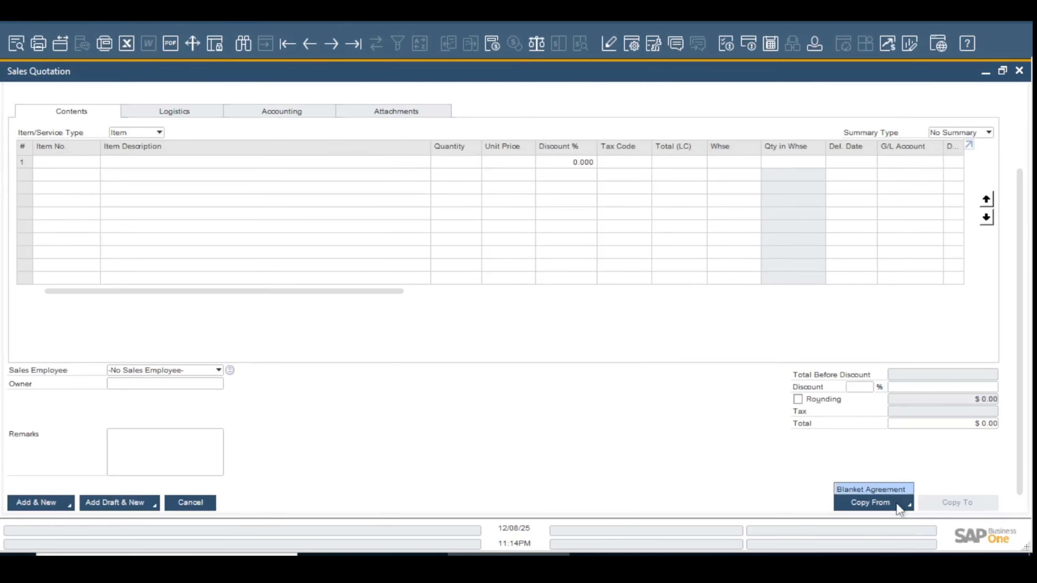
left_click(884, 490)
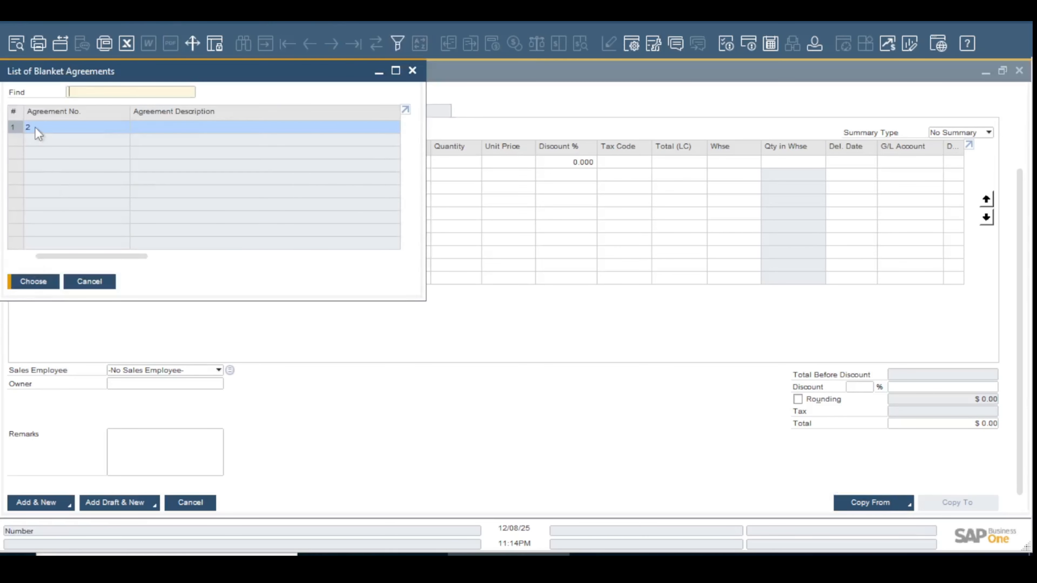
left_click(41, 286)
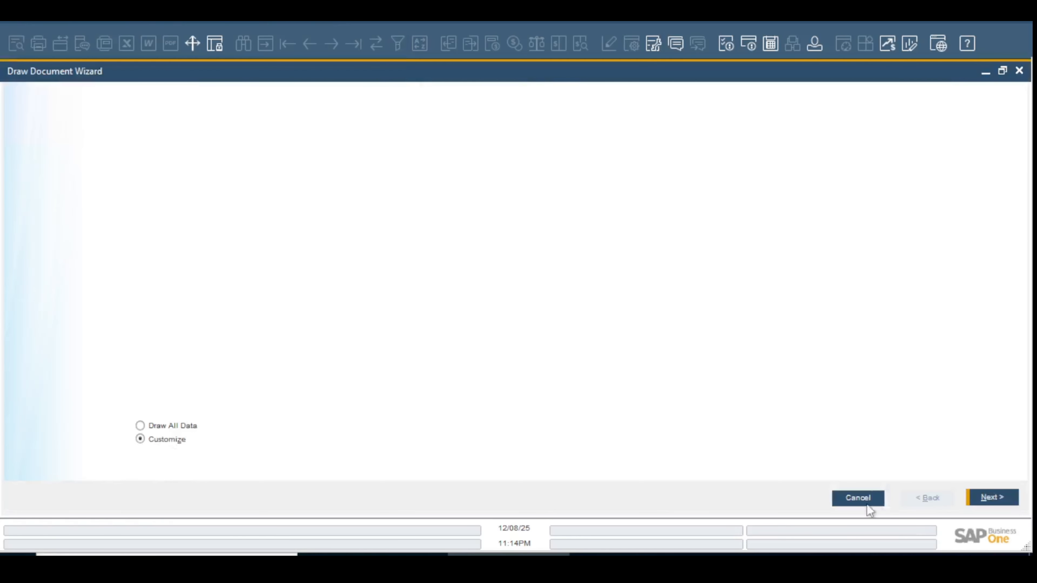
left_click(991, 504)
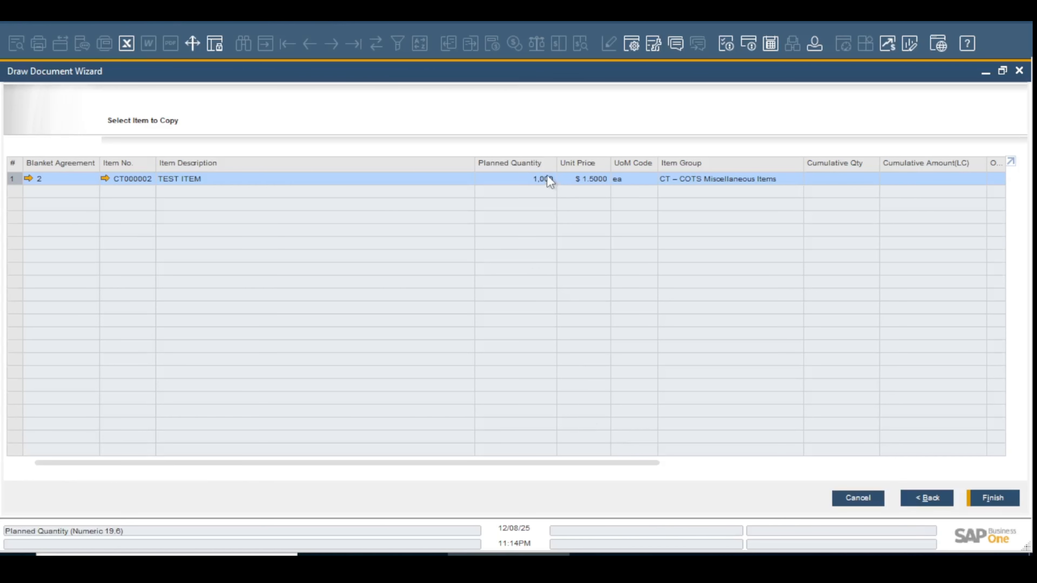
left_click(987, 498)
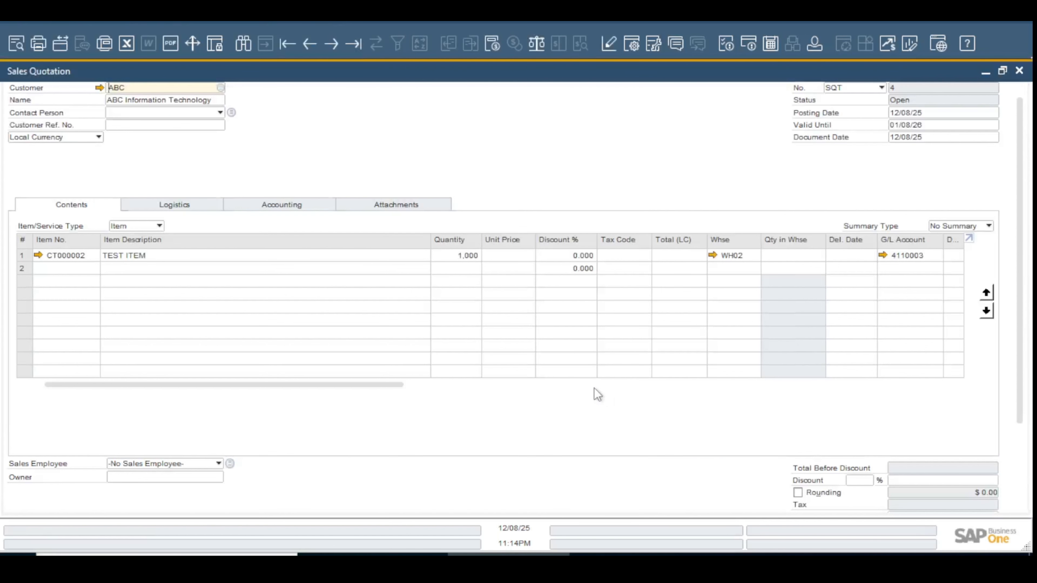
Set the quotation line's quantity to 10 and its unit price to $1.50
left_click(467, 254)
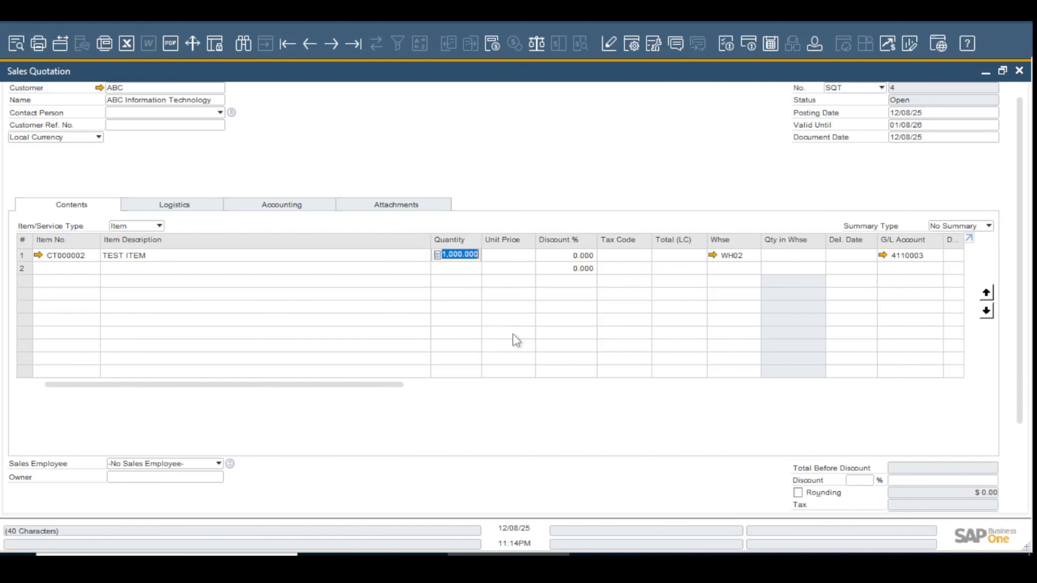
type("10")
key("Tab")
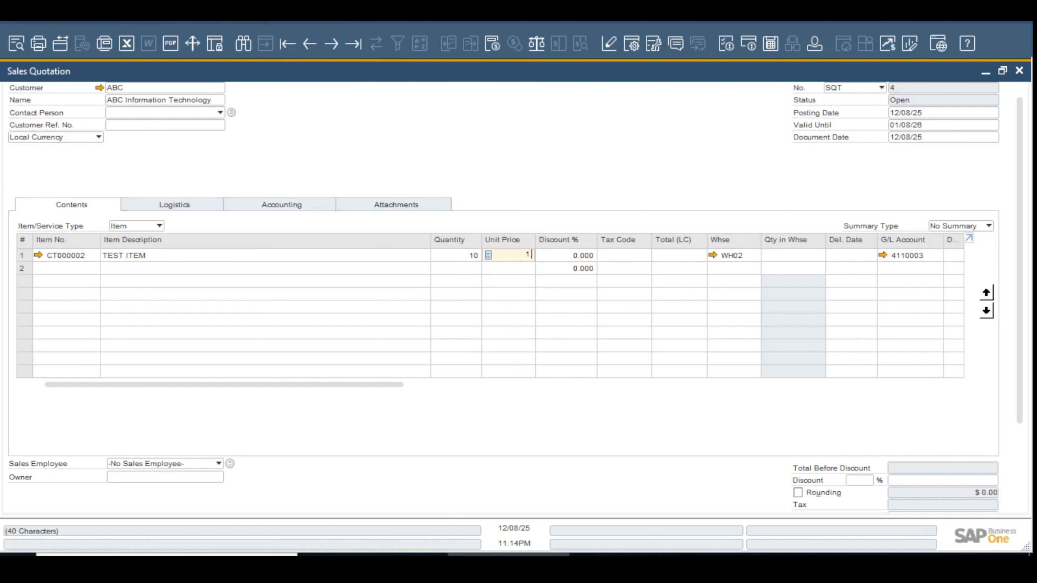
key("Tab")
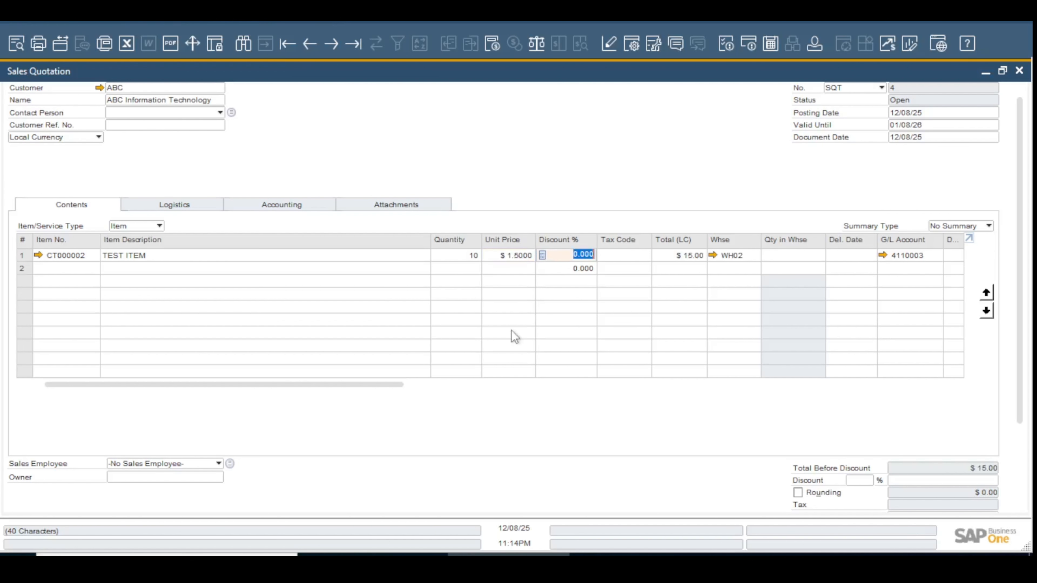
Assign the SalesTax tax code to the TEST ITEM line of the quotation
key("Tab")
key("Tab")
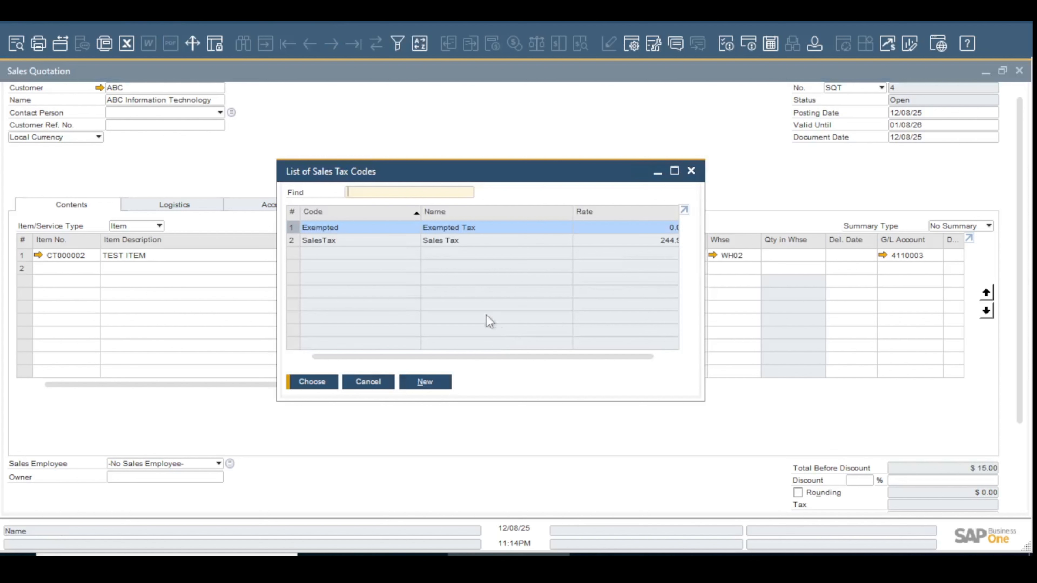
double_click(441, 241)
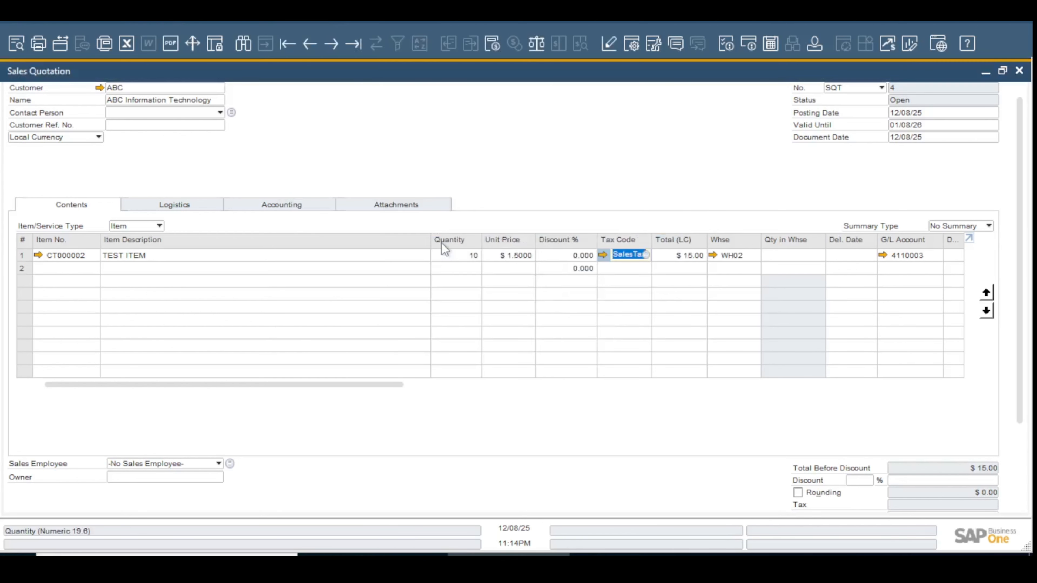
Add the sales quotation and bring up the saved record down to its totals and remarks
key("Tab")
key("Tab")
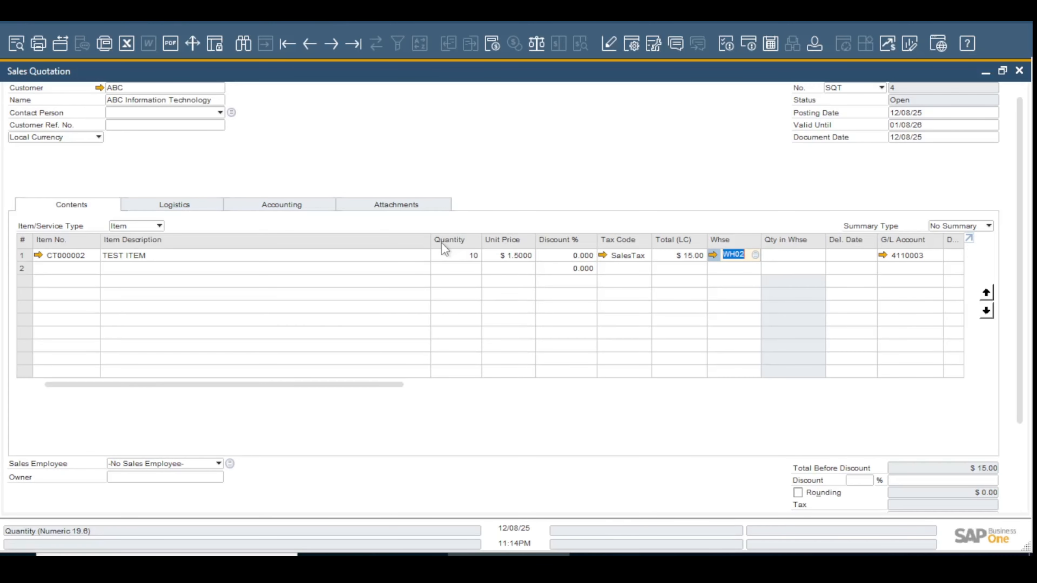
key("Tab")
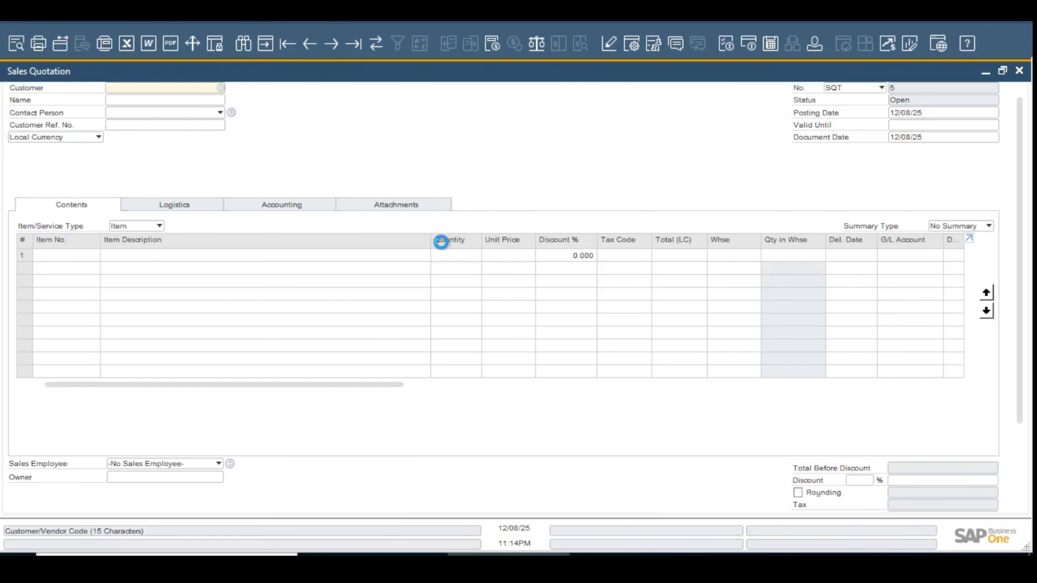
scroll(669, 469, "down", 2)
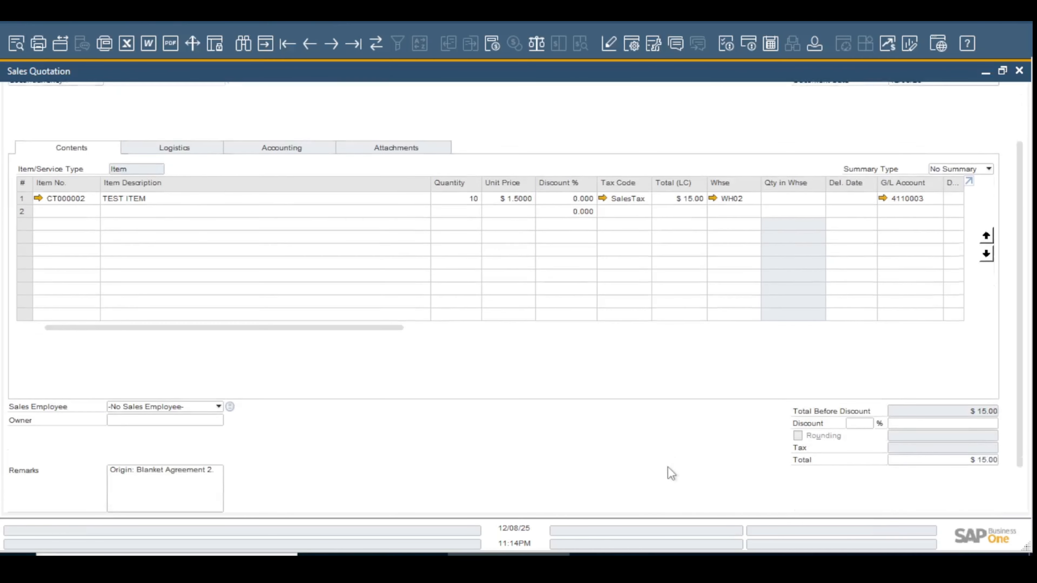
scroll(669, 474, "down", 1)
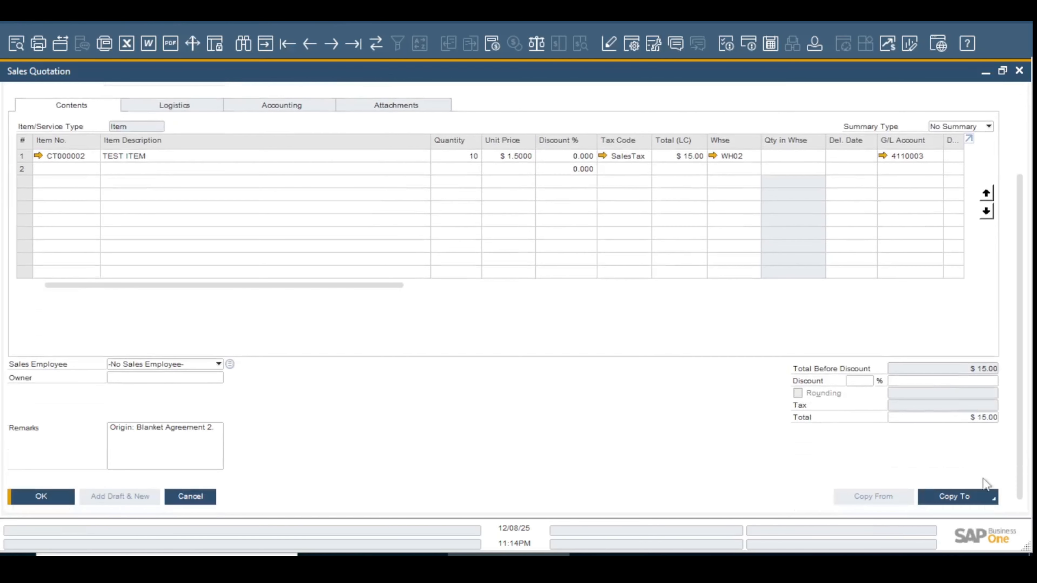
Copy the sales quotation to a new sales order and maximize it without the side panel of extra fields
left_click(980, 498)
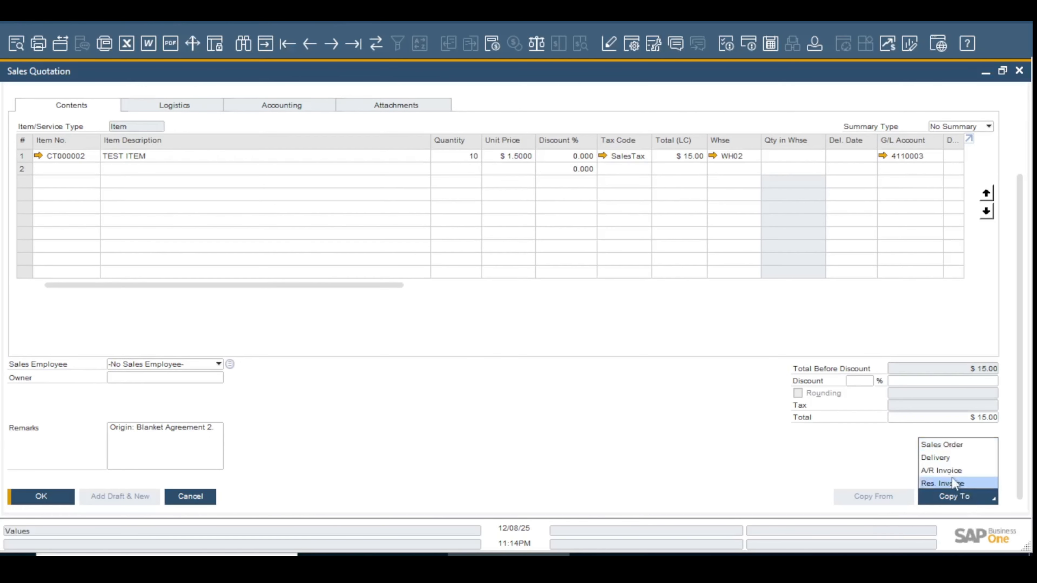
left_click(934, 449)
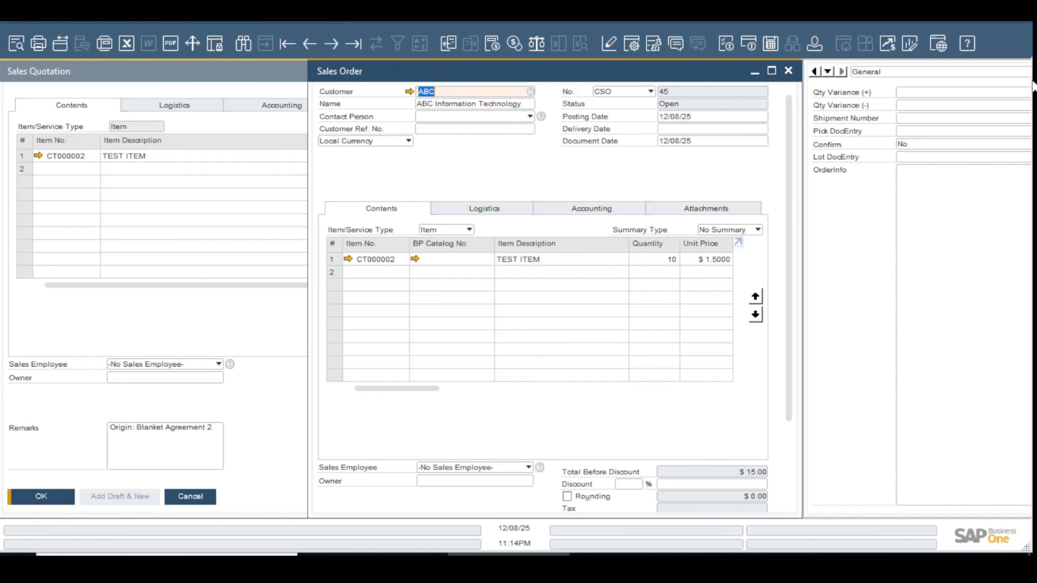
left_click_drag(681, 73, 562, 89)
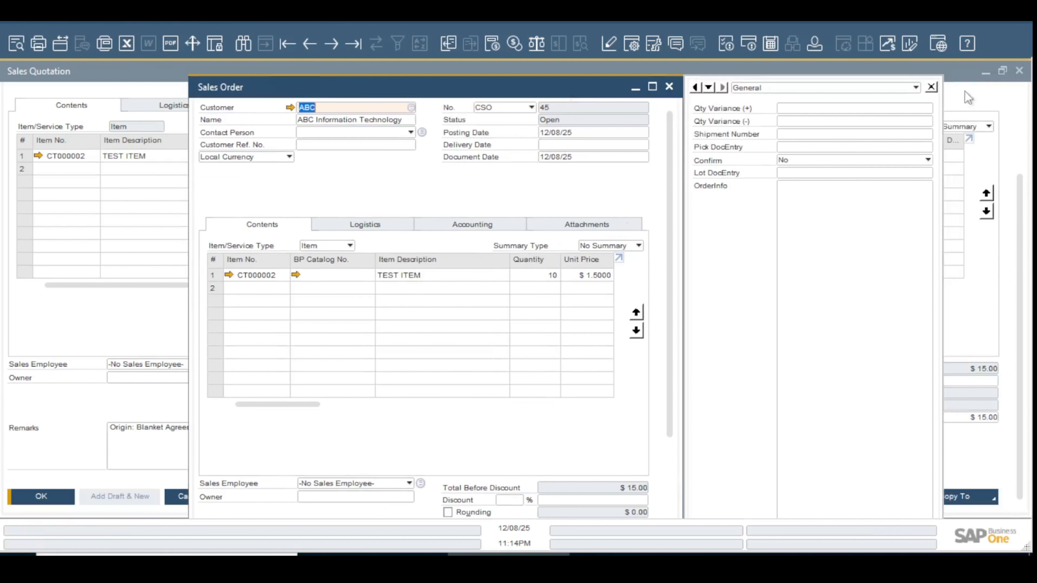
left_click(931, 86)
left_click(652, 87)
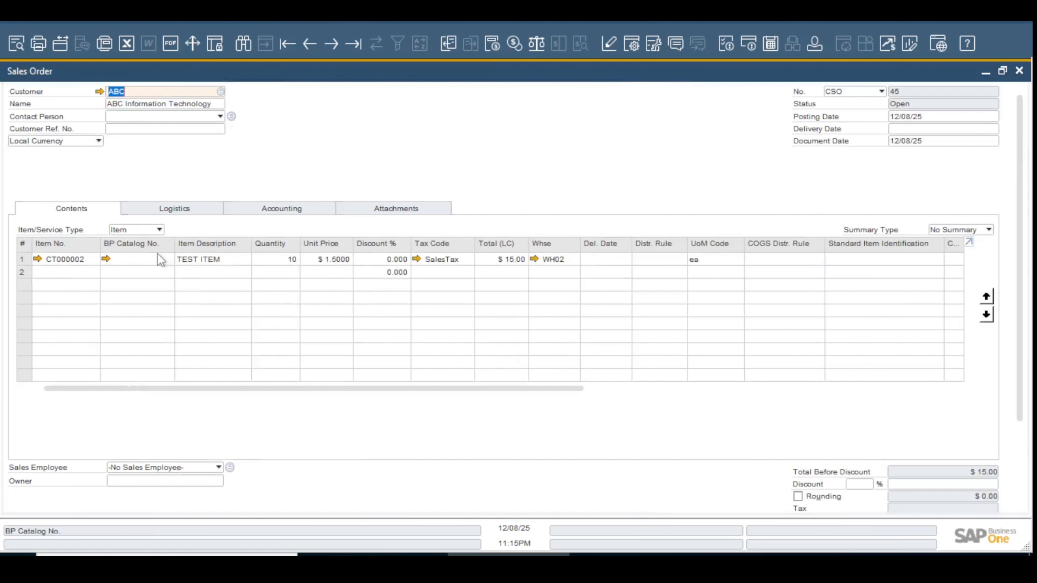
Check the TEST ITEM line's availability in the sales order and continue with the ordered quantity
left_click(136, 259)
left_click(267, 262)
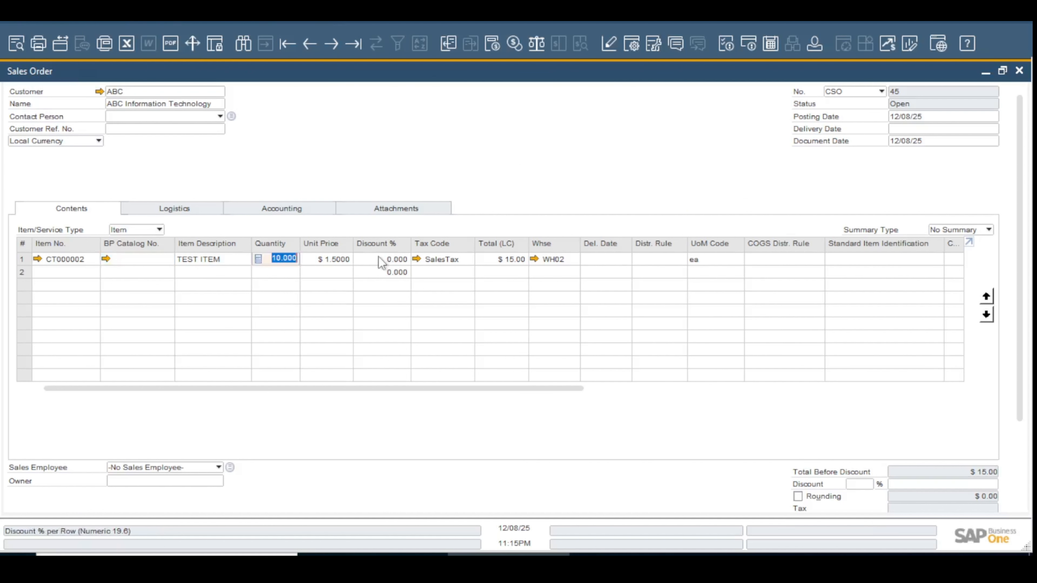
left_click(392, 263)
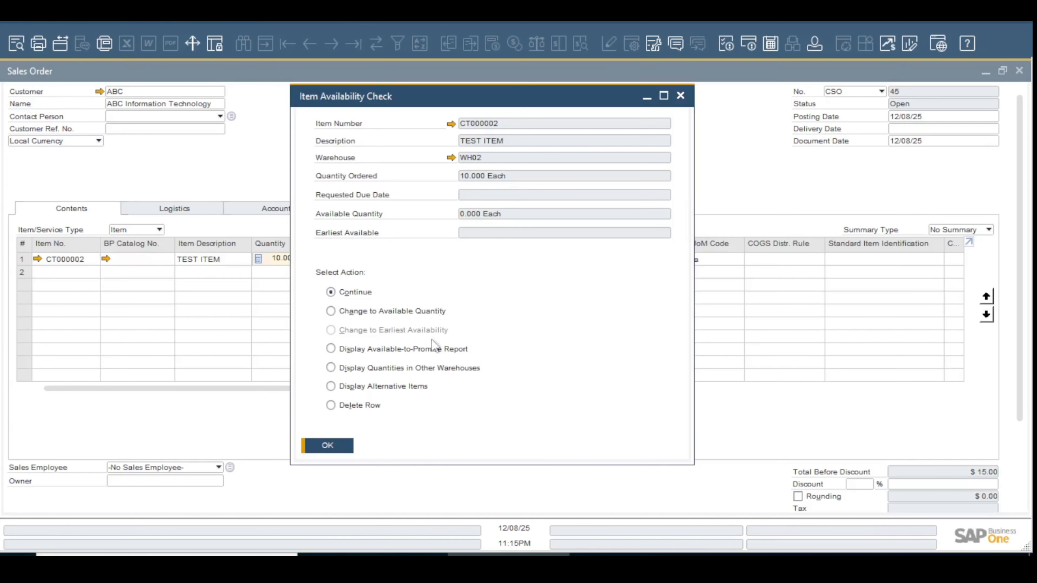
key("Return")
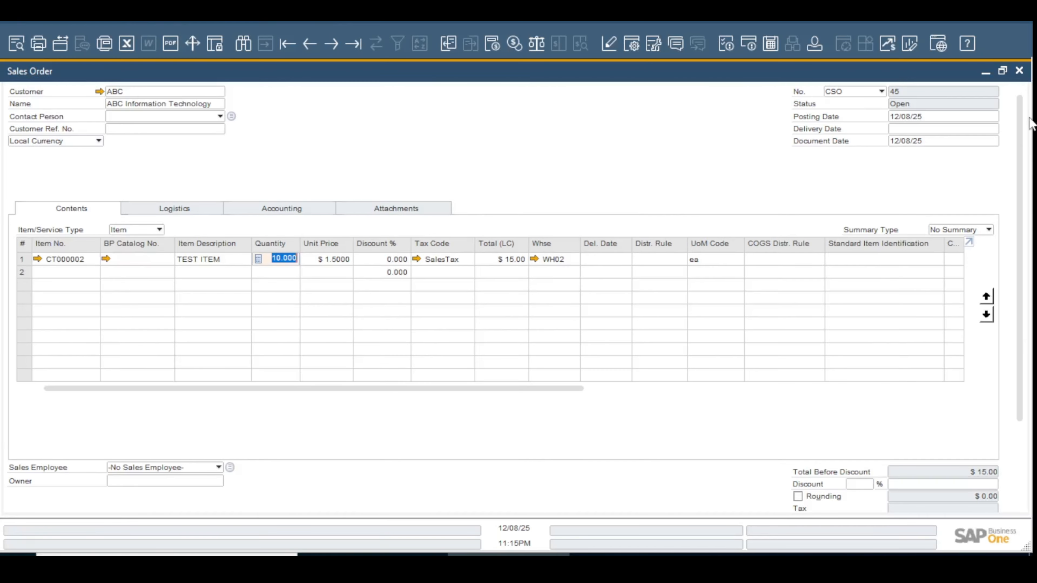
left_click(975, 133)
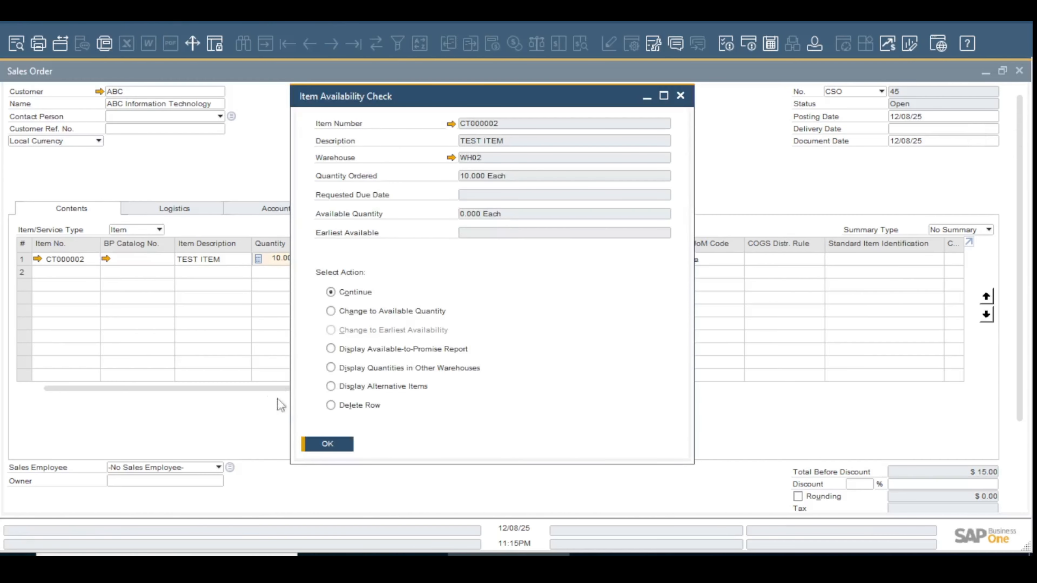
left_click(345, 446)
Set the sales order's delivery date to 12/10/25 and apply it to the existing rows
left_click(923, 129)
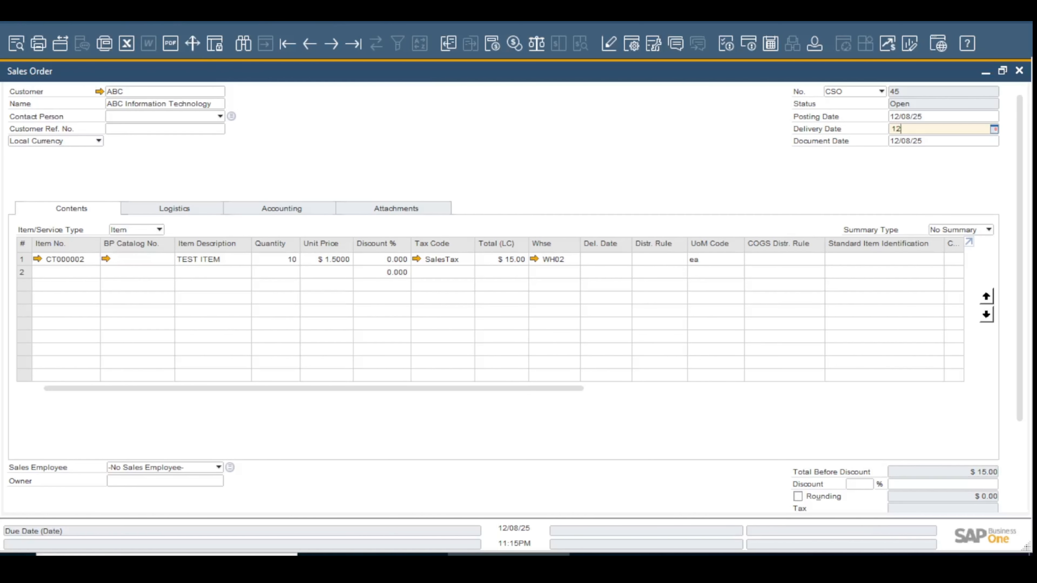
type("12/10")
key("Tab")
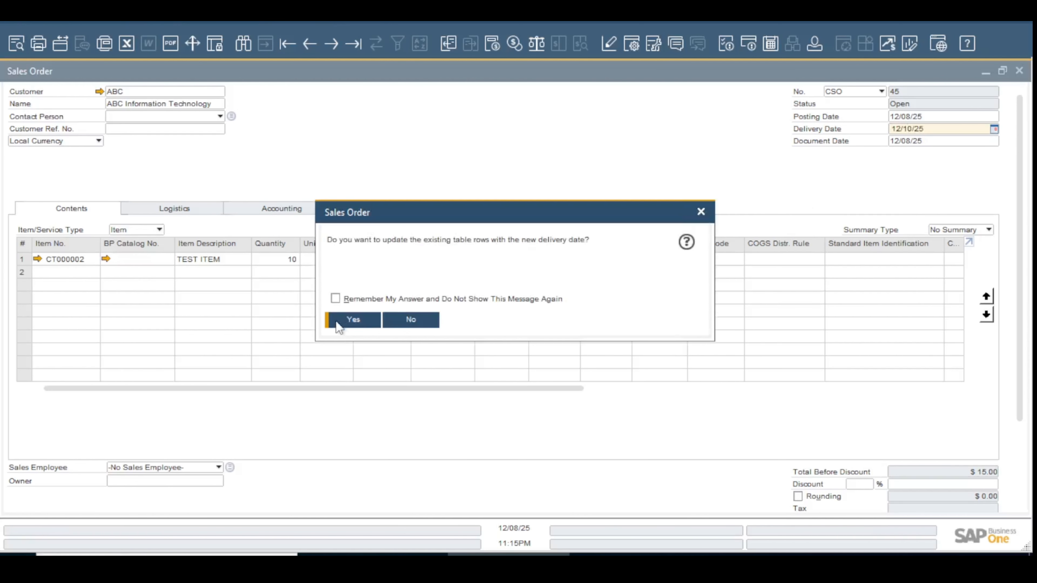
left_click(357, 321)
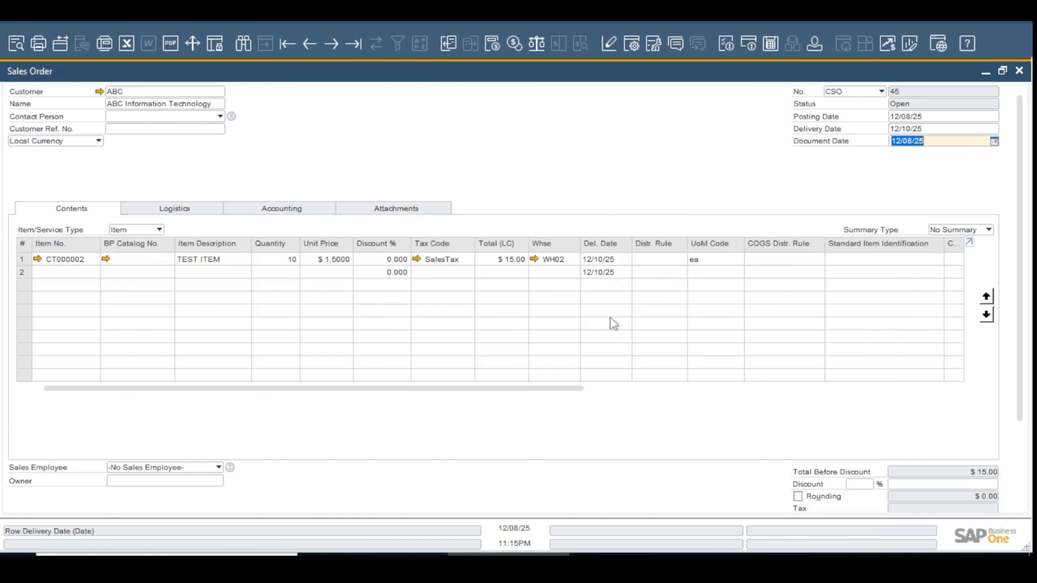
Add the sales order with the Add & View option
scroll(625, 449, "down", 1)
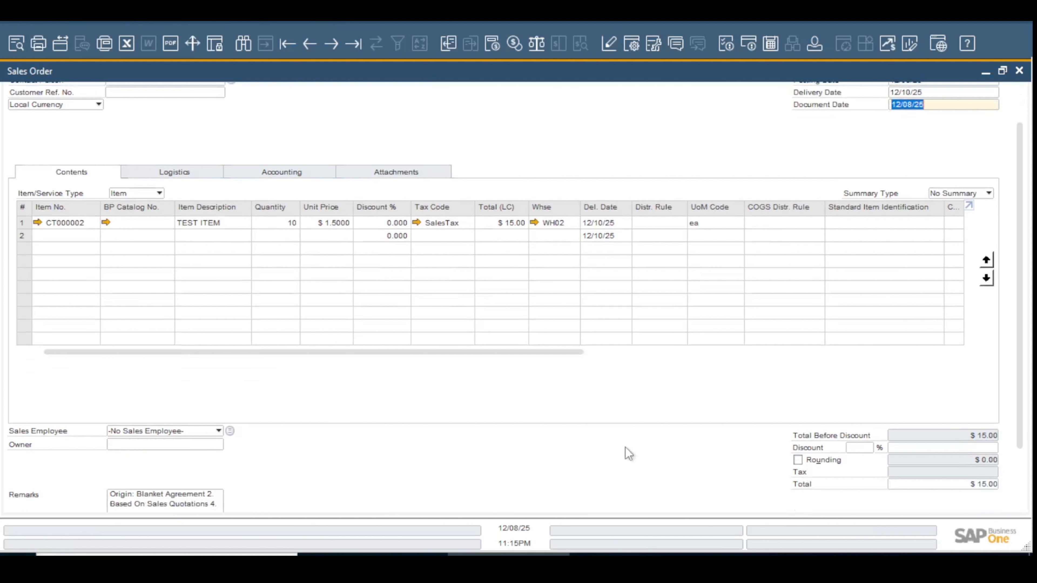
scroll(624, 446, "down", 2)
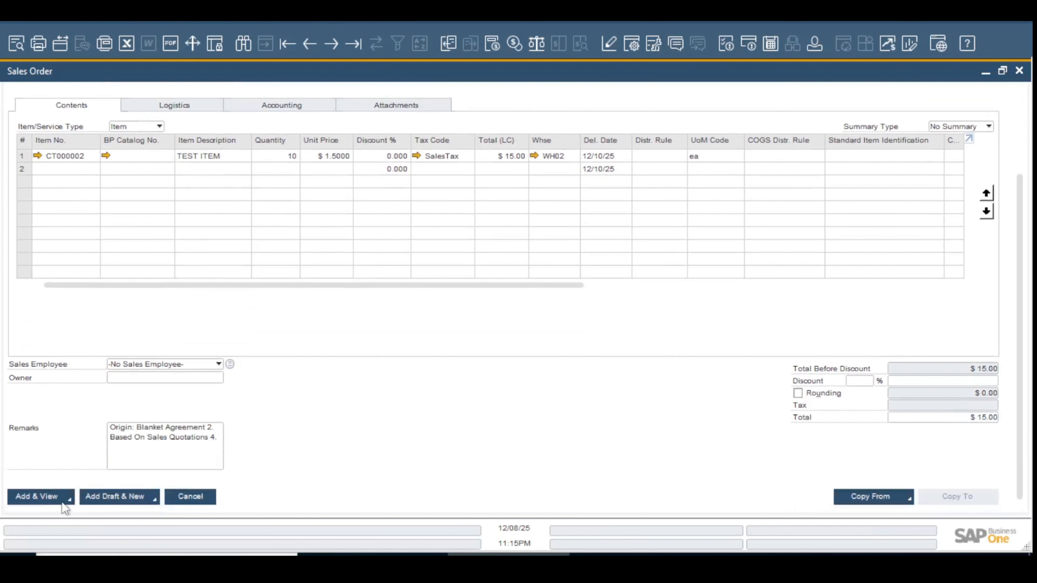
left_click(46, 498)
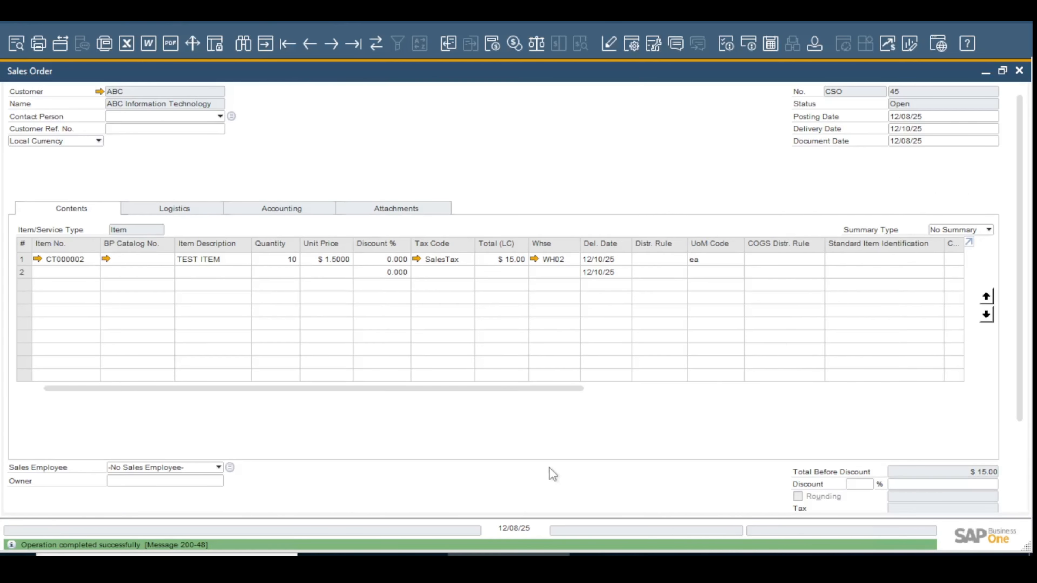
Copy the saved sales order to a new delivery
scroll(597, 463, "down", 3)
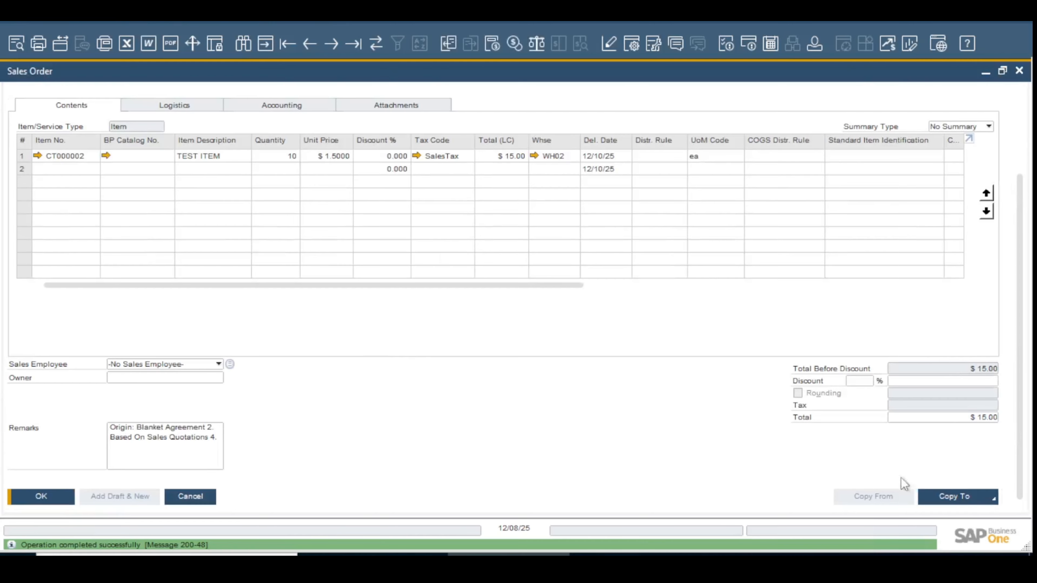
left_click(968, 498)
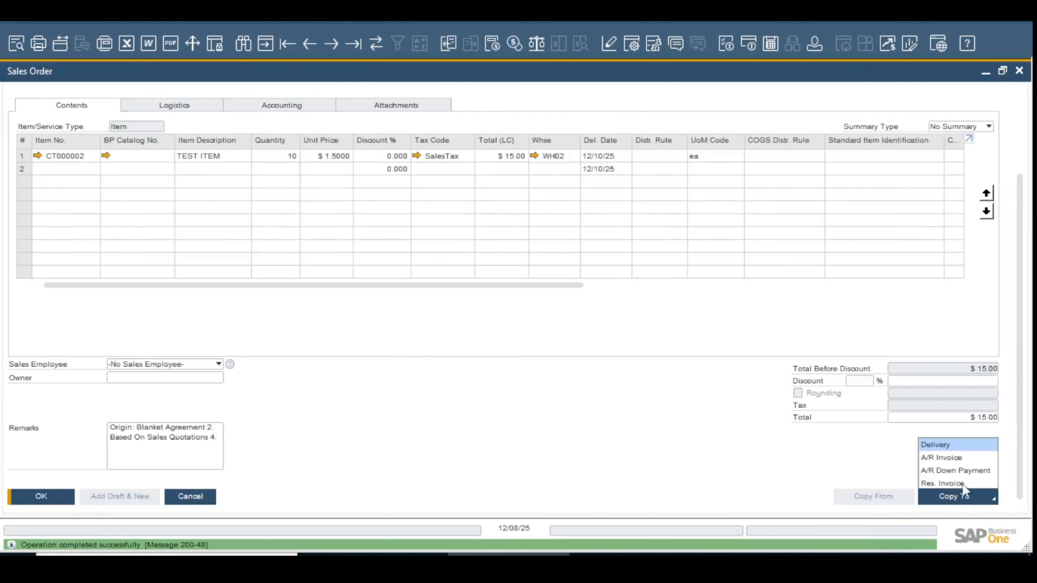
left_click(941, 443)
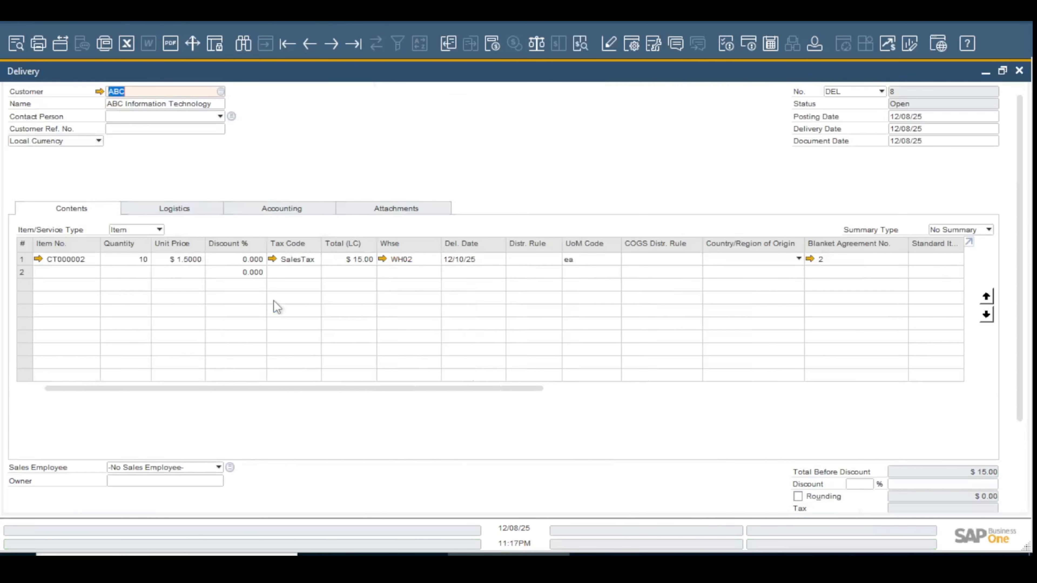
Check the in-stock and committed quantities of TEST ITEM by warehouse, leaving the delivery line's warehouse unaltered
left_click(402, 259)
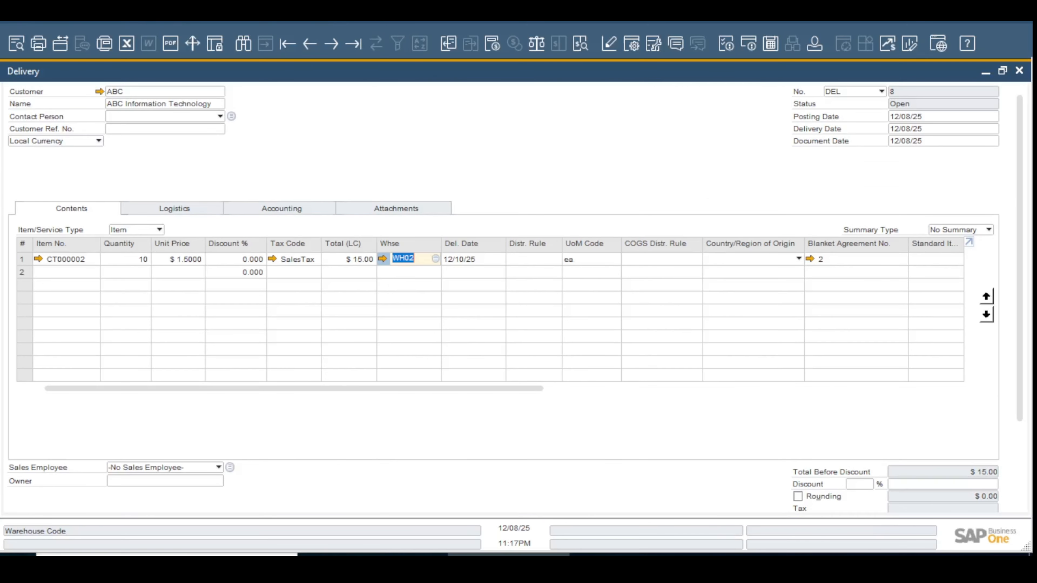
key("ctrl+Tab")
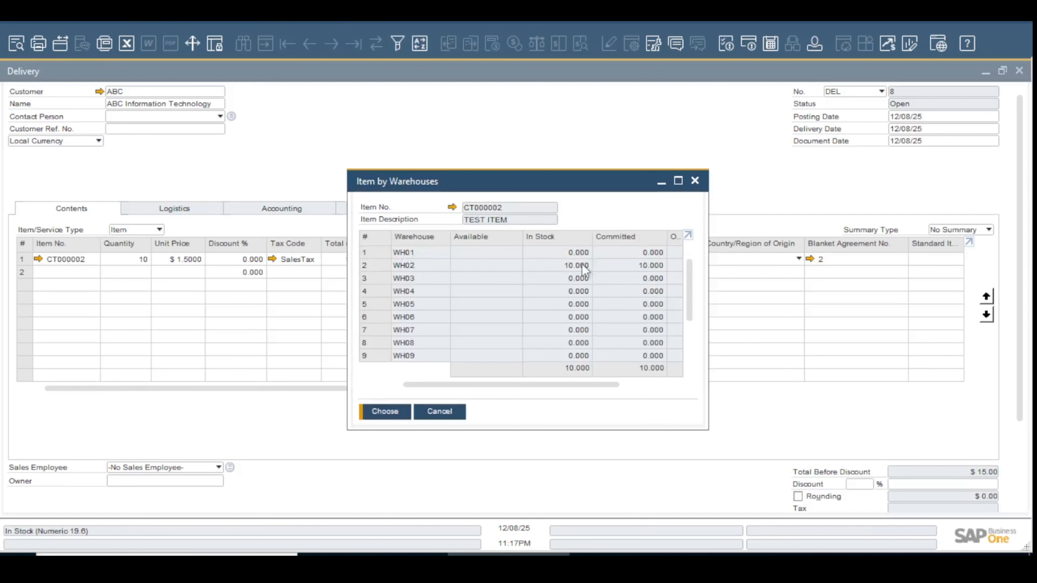
left_click(543, 268)
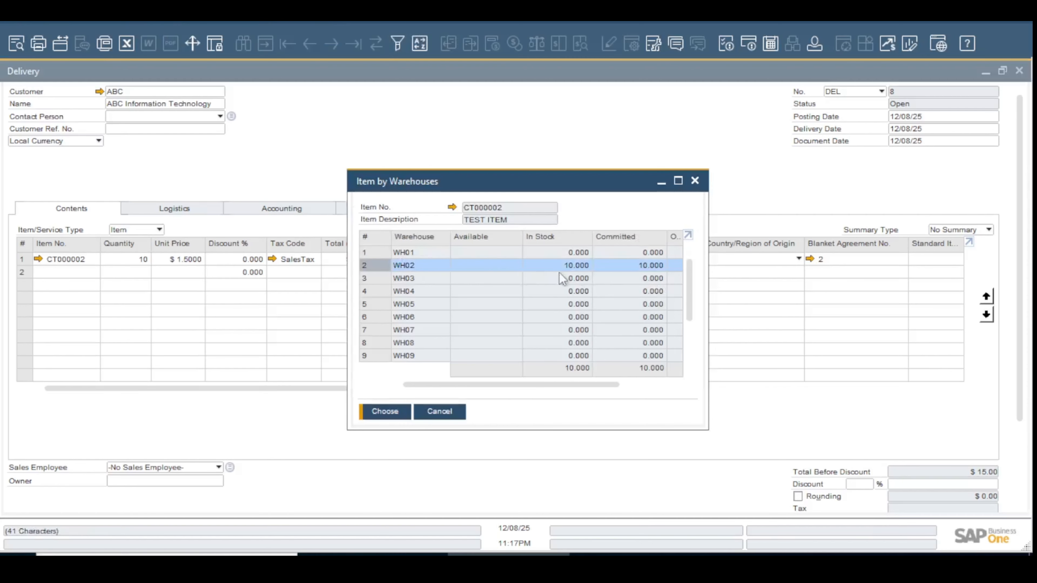
left_click(440, 411)
Add the delivery for ABC Information Technology and accept that it cannot be changed
scroll(186, 366, "down", 5)
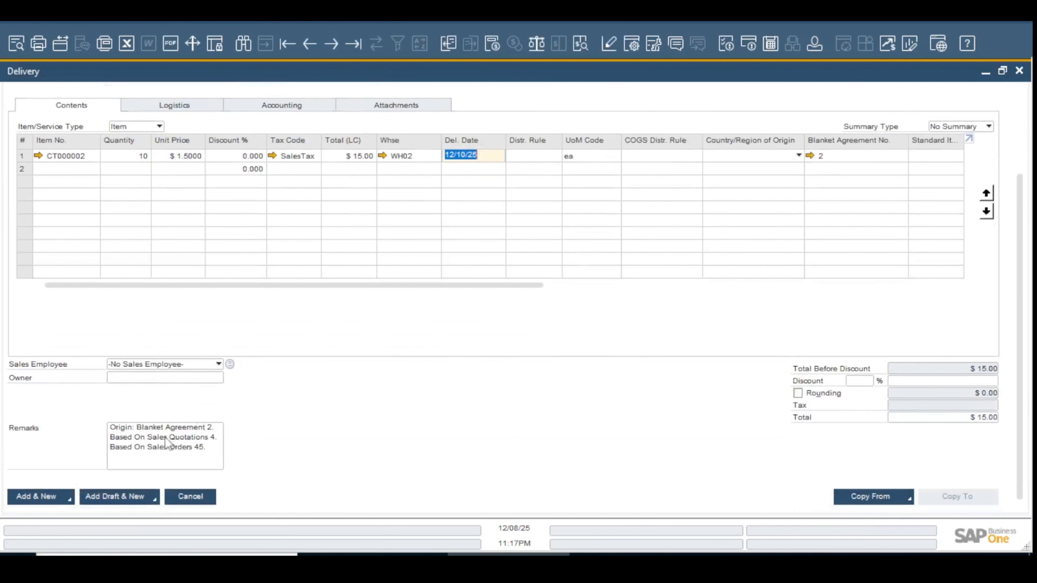
left_click(39, 498)
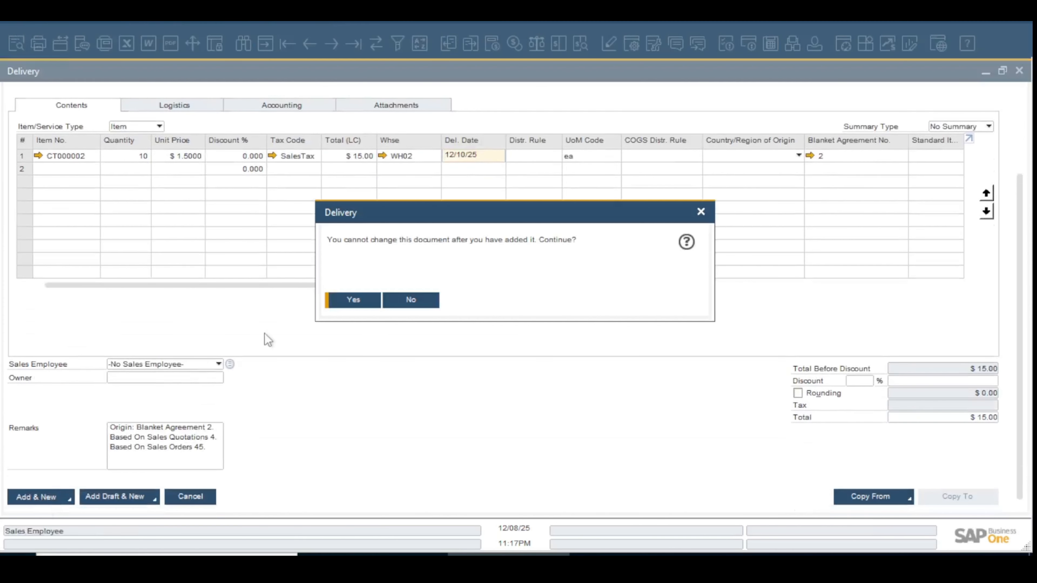
left_click(351, 300)
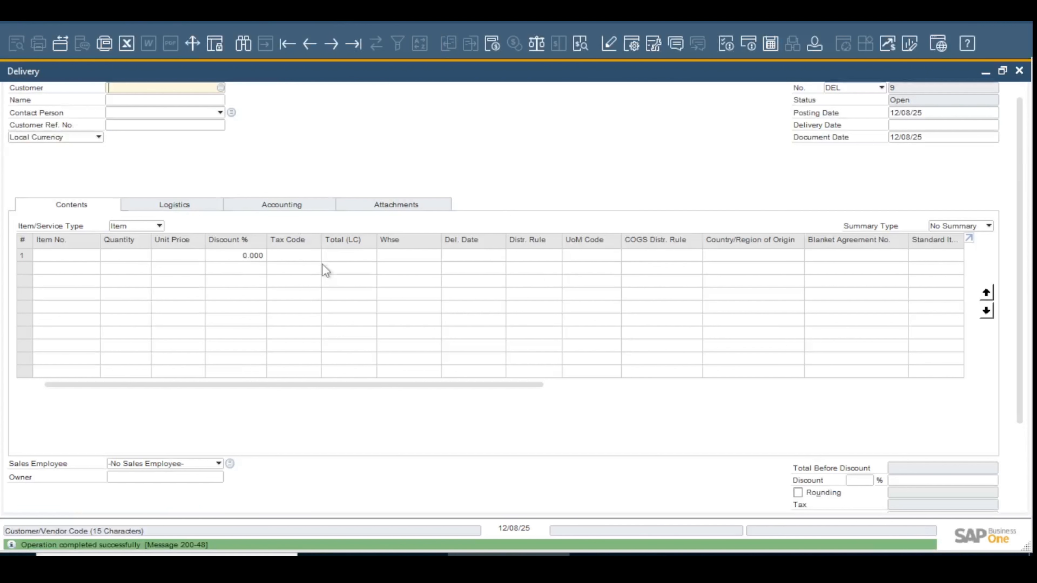
Bring up the posted delivery and examine its journal entry with the columns resized to show the full account names
left_click(314, 43)
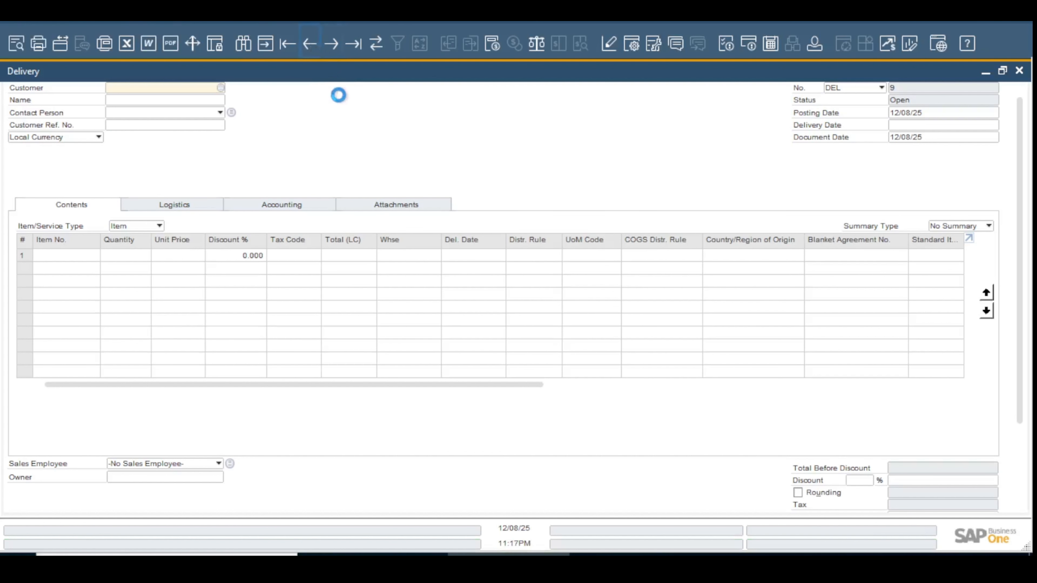
left_click(580, 43)
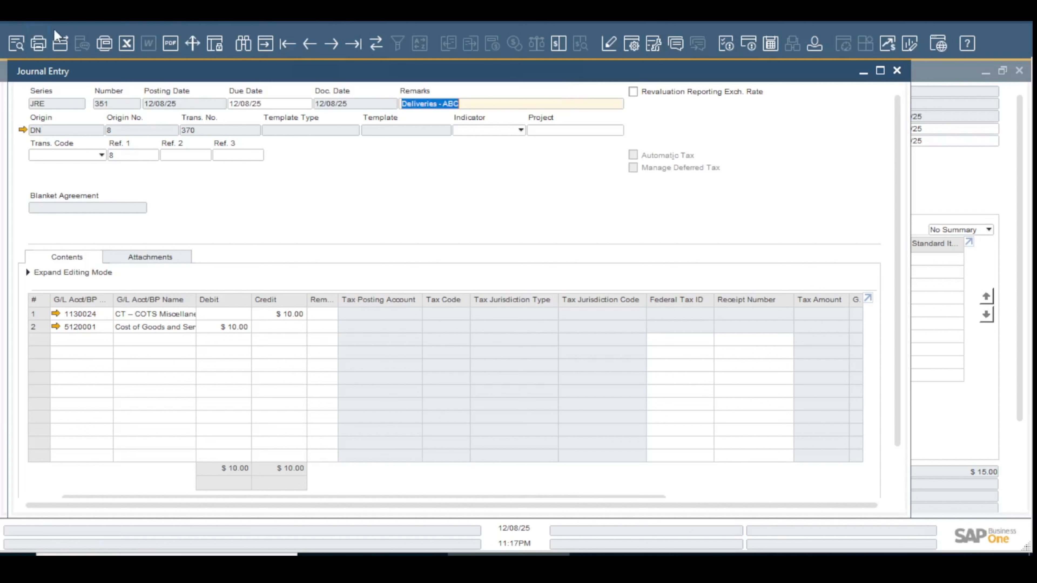
left_click(68, 21)
left_click(110, 144)
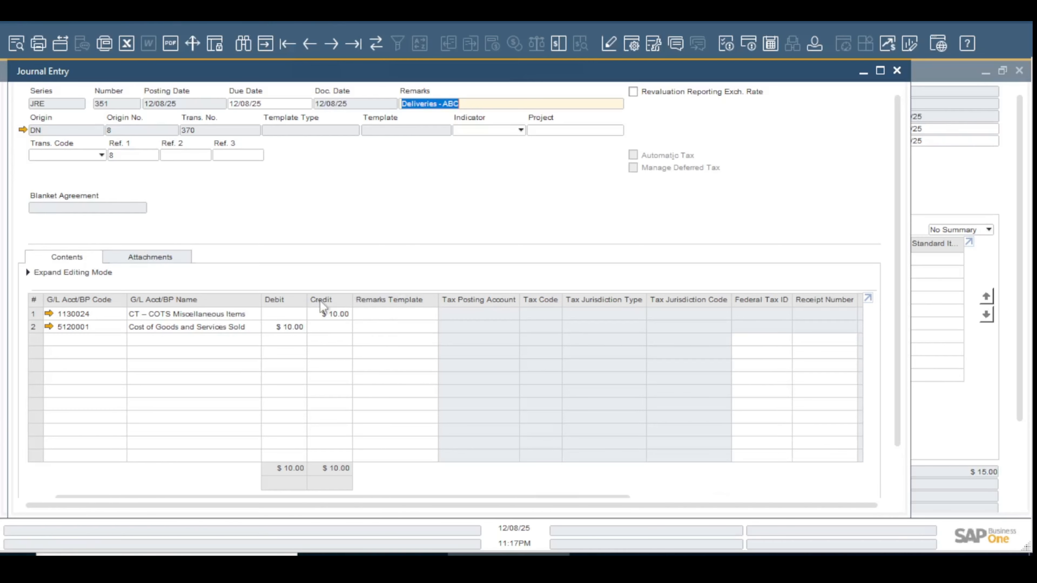
left_click(901, 74)
Copy the delivery to a new A/R invoice, continuing despite the customer's exceeded credit limit
scroll(747, 388, "down", 3)
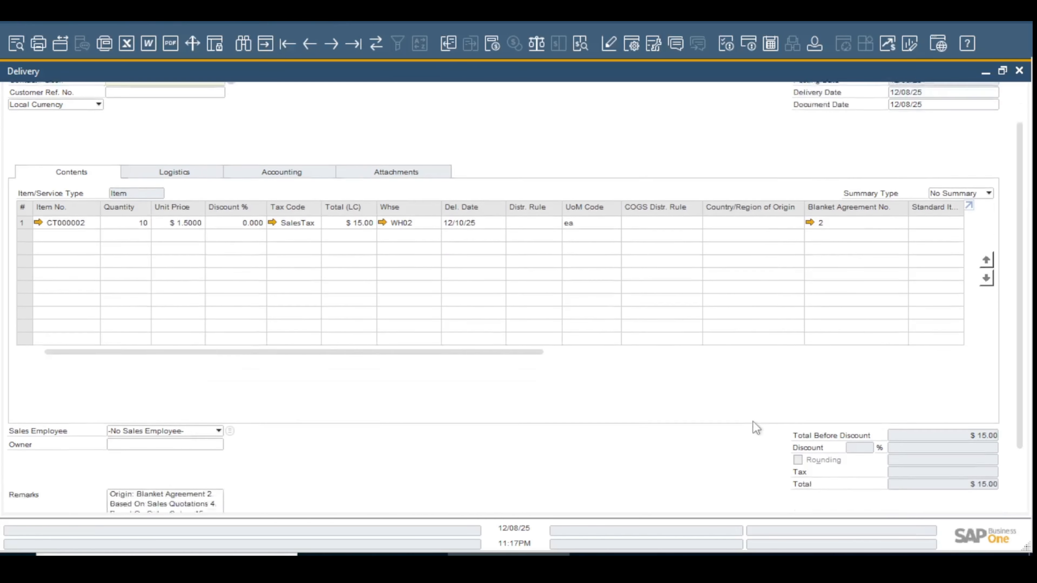
left_click(951, 496)
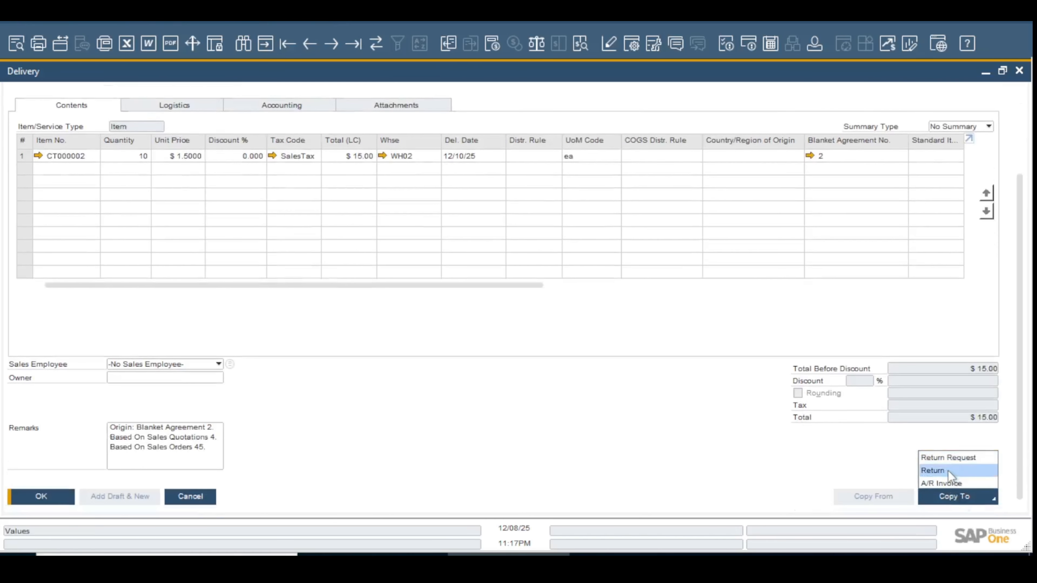
left_click(943, 483)
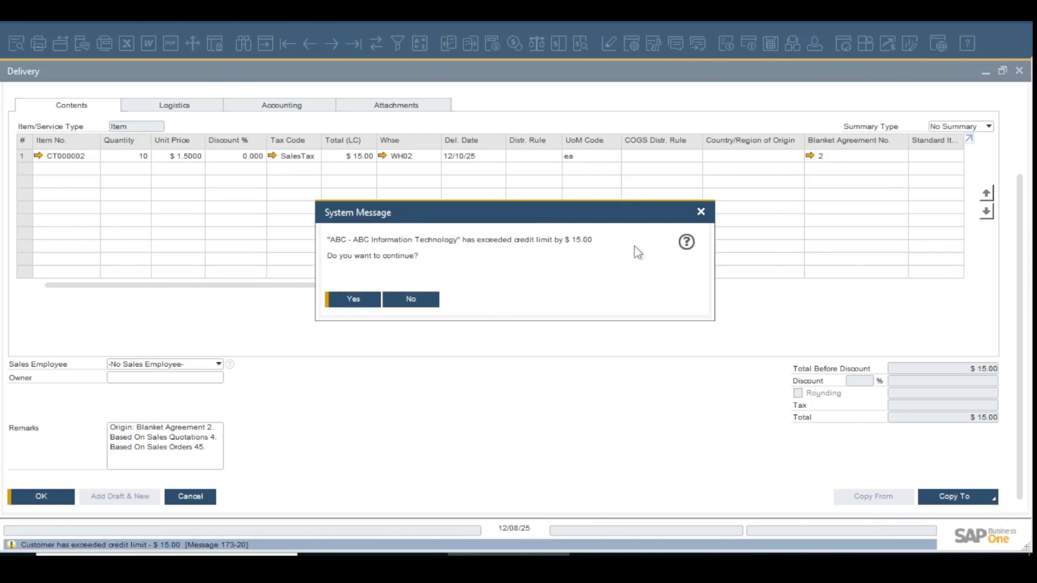
left_click(365, 297)
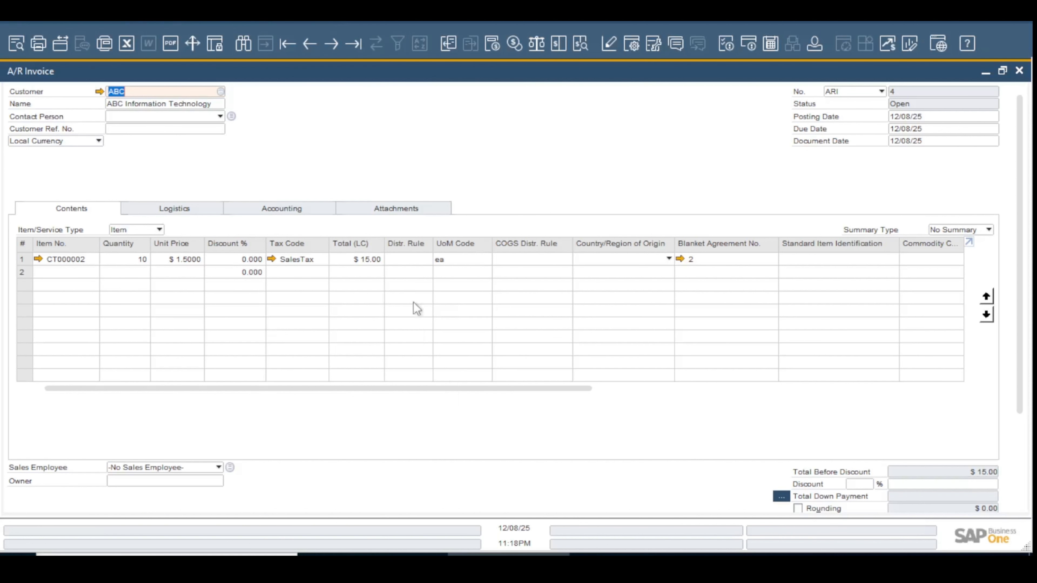
Add the A/R invoice despite the exceeded credit limit and bring up the posted record
scroll(383, 486, "down", 2)
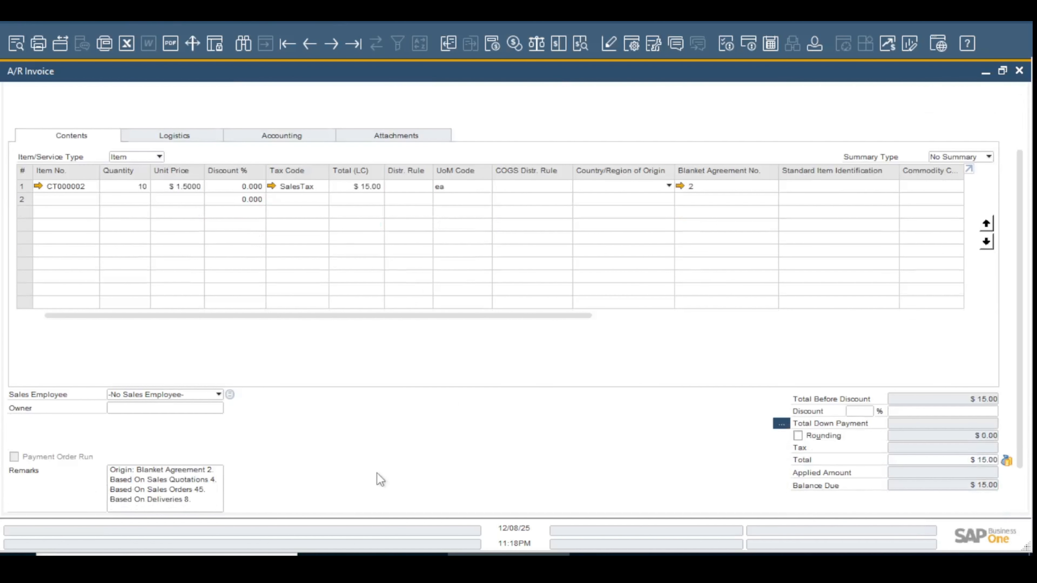
scroll(42, 464, "down", 1)
left_click(37, 496)
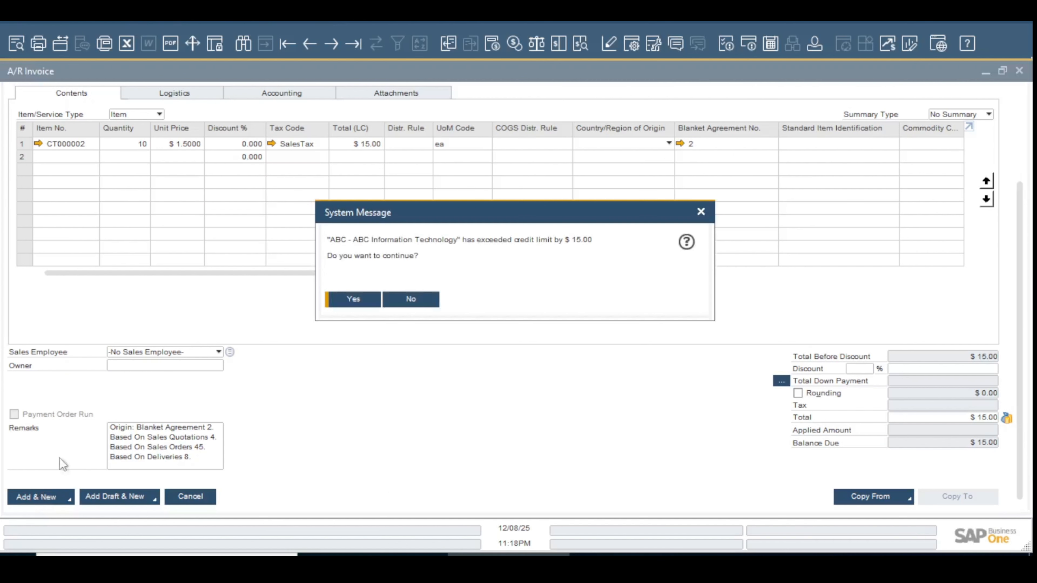
left_click(346, 300)
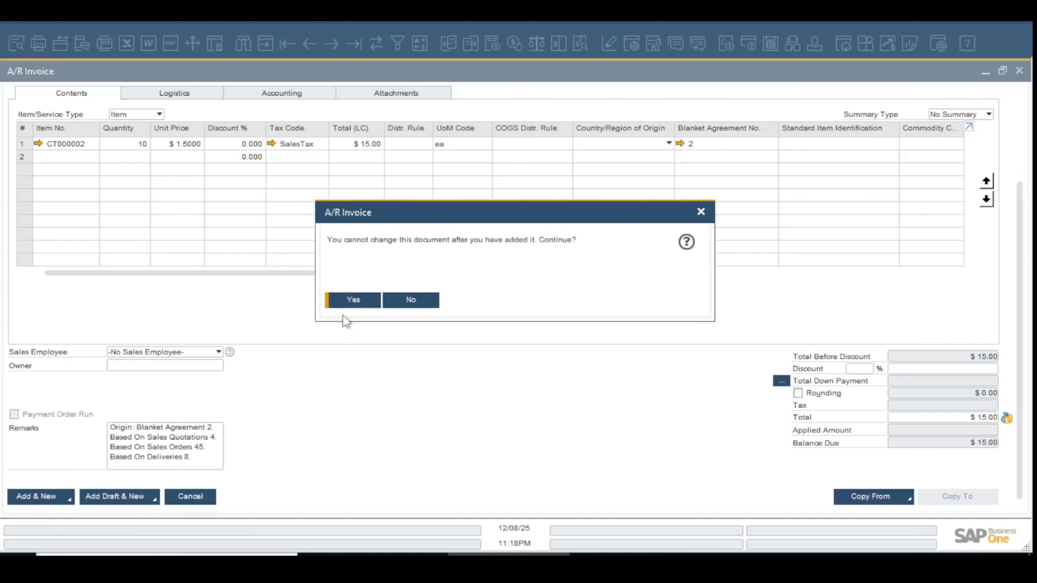
left_click(344, 301)
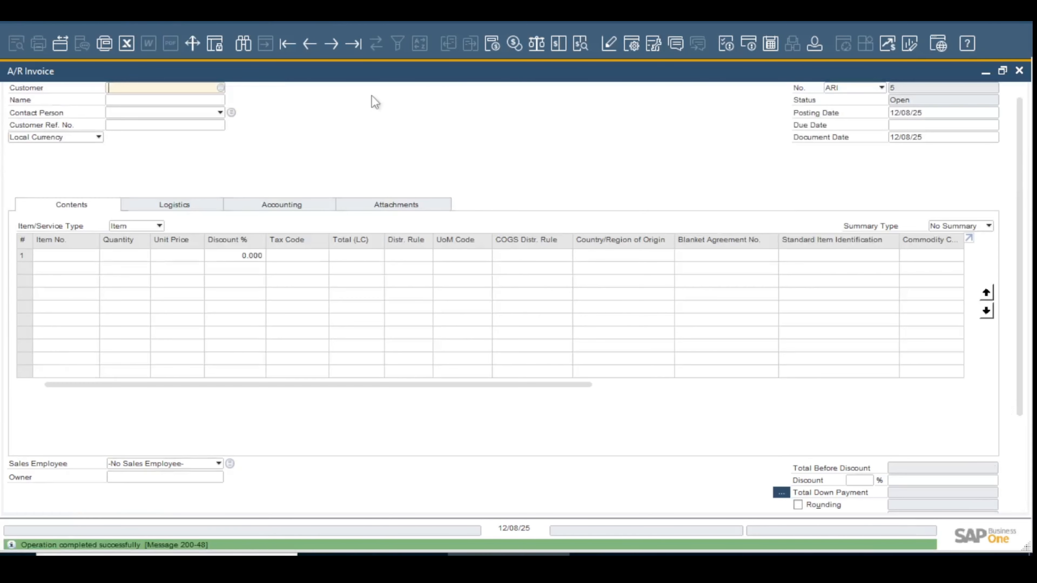
left_click(310, 44)
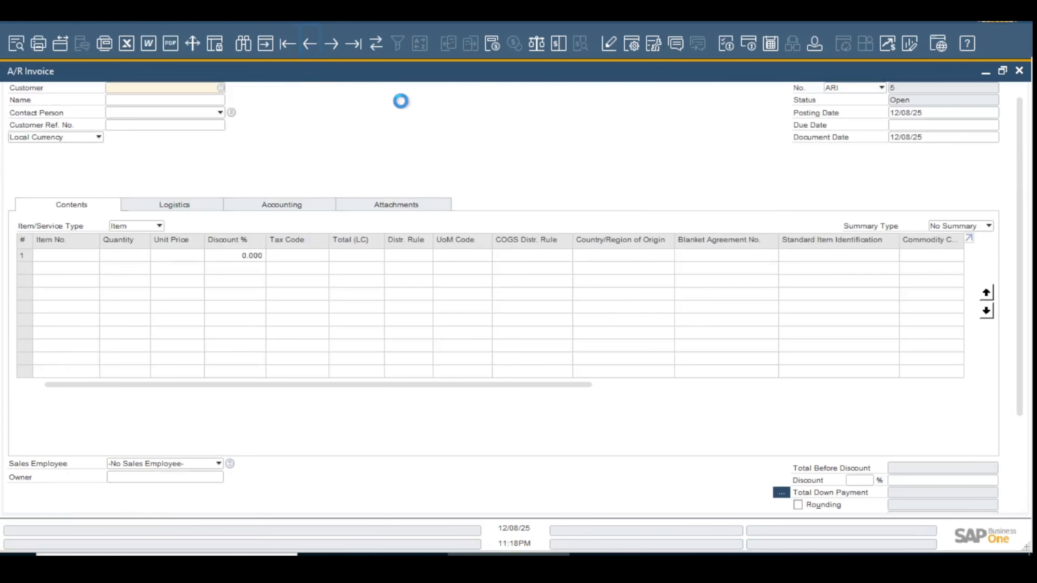
Examine the posted A/R invoice's journal entry and its relationship map
left_click(575, 48)
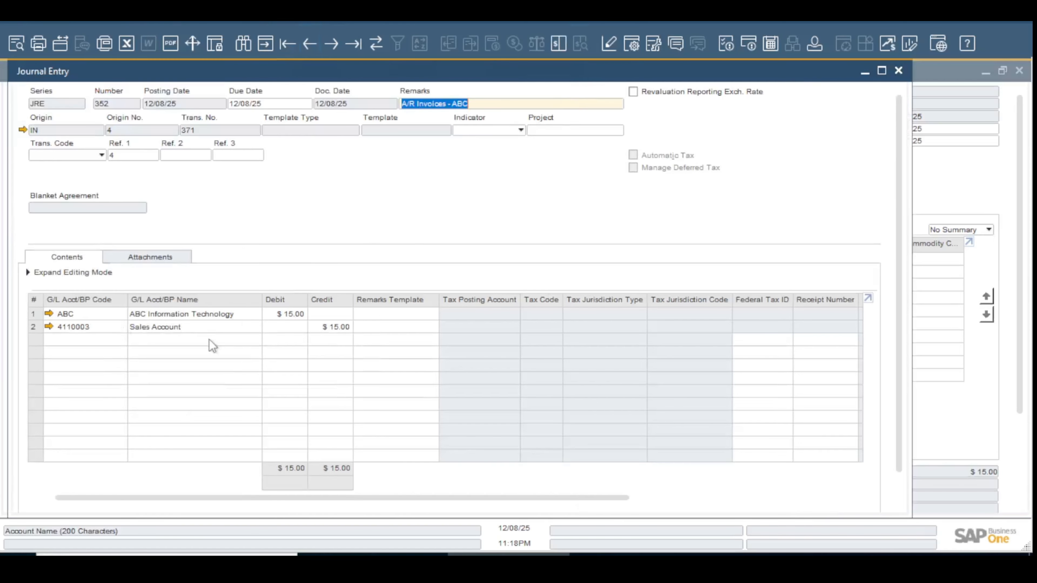
left_click(899, 70)
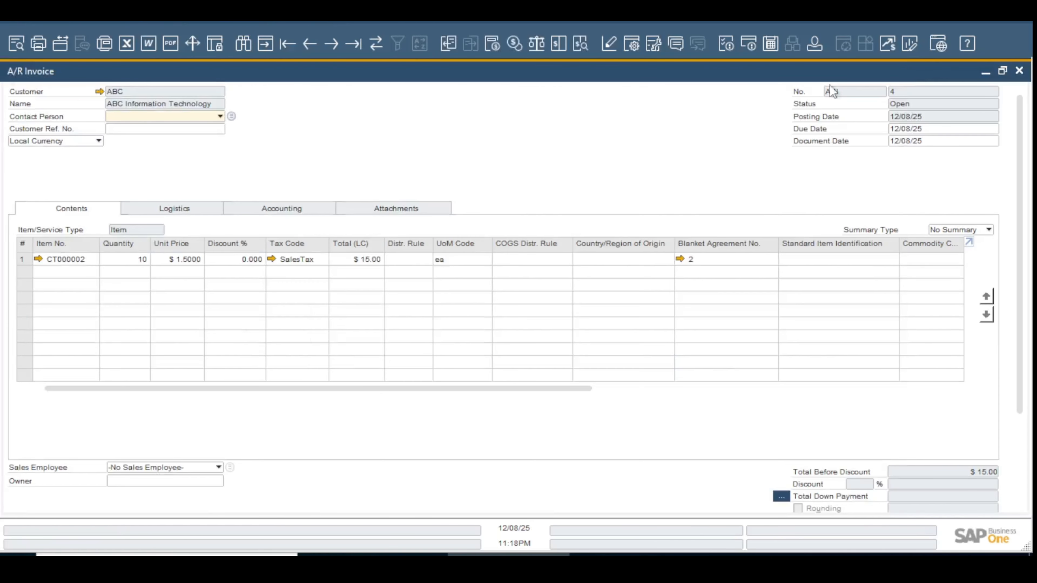
right_click(482, 136)
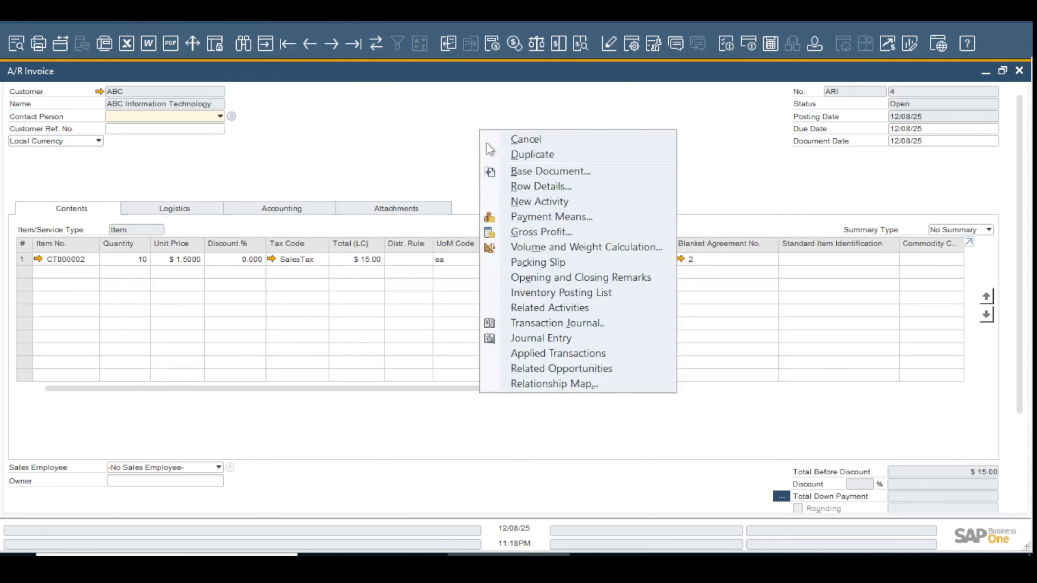
left_click(544, 386)
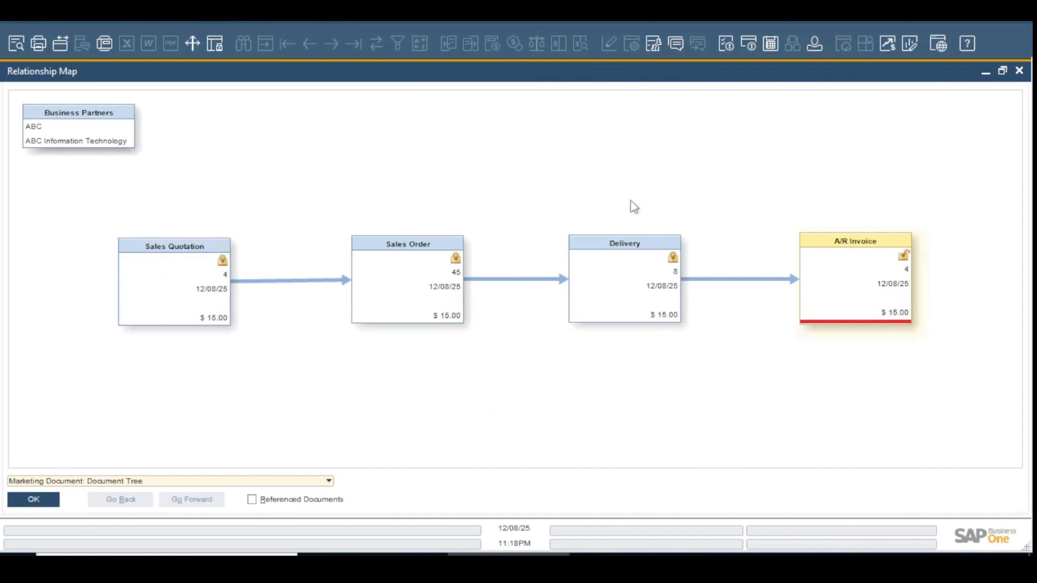
left_click(1021, 70)
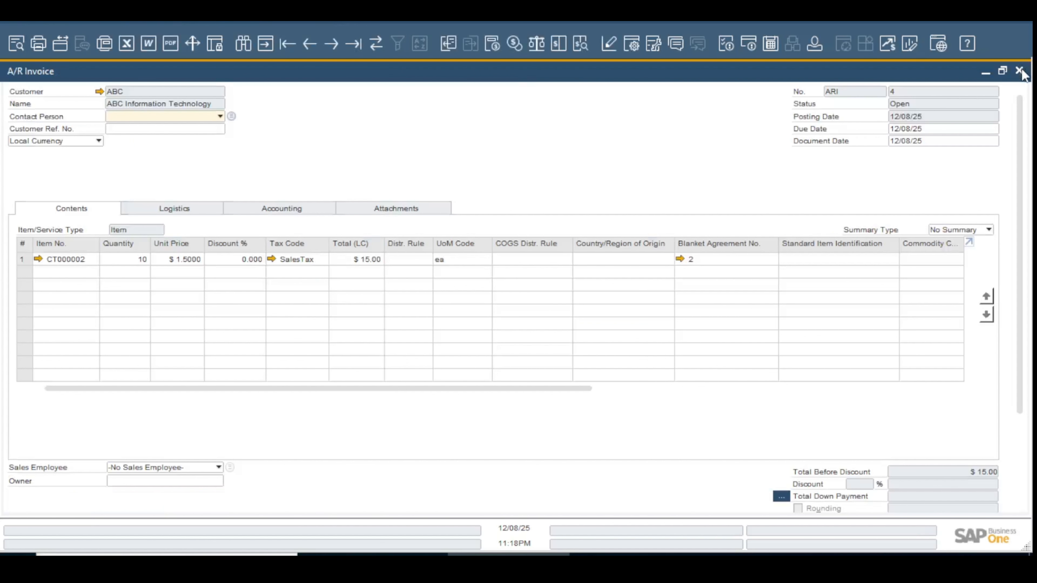
Close the A/R invoice and the remaining open sales documents
left_click(1019, 71)
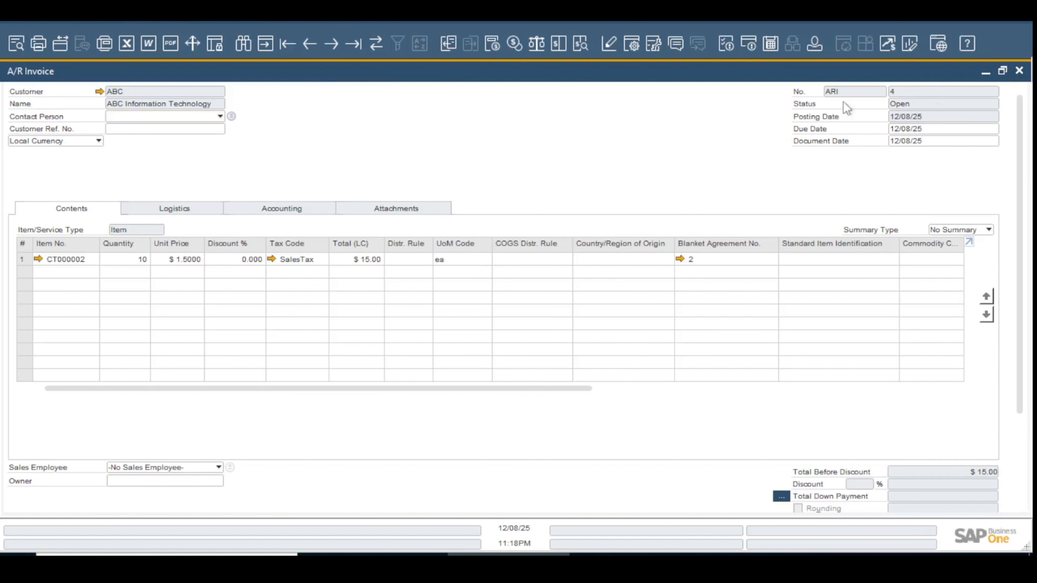
left_click(207, 501)
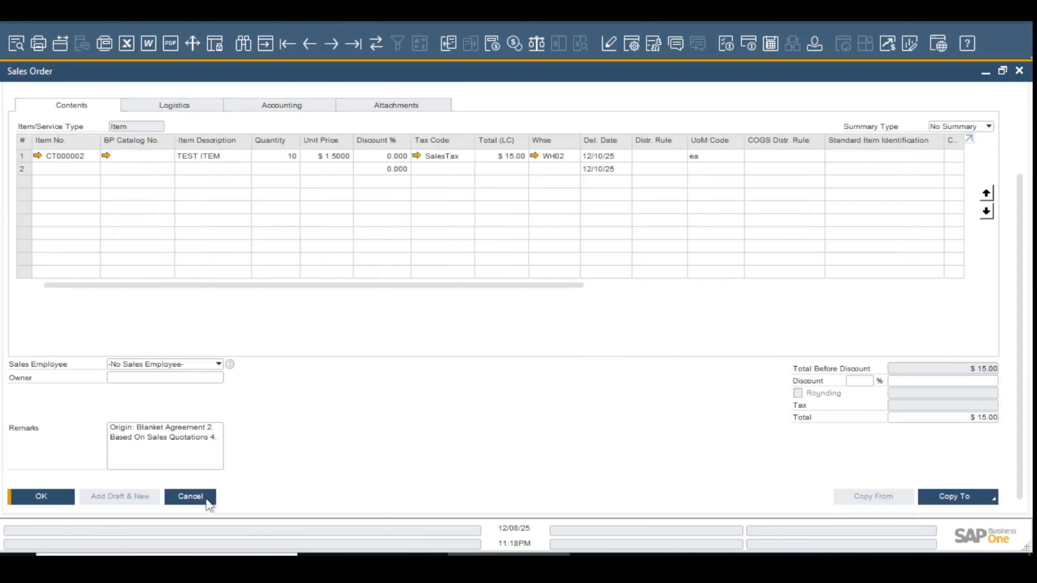
left_click(206, 500)
left_click(207, 500)
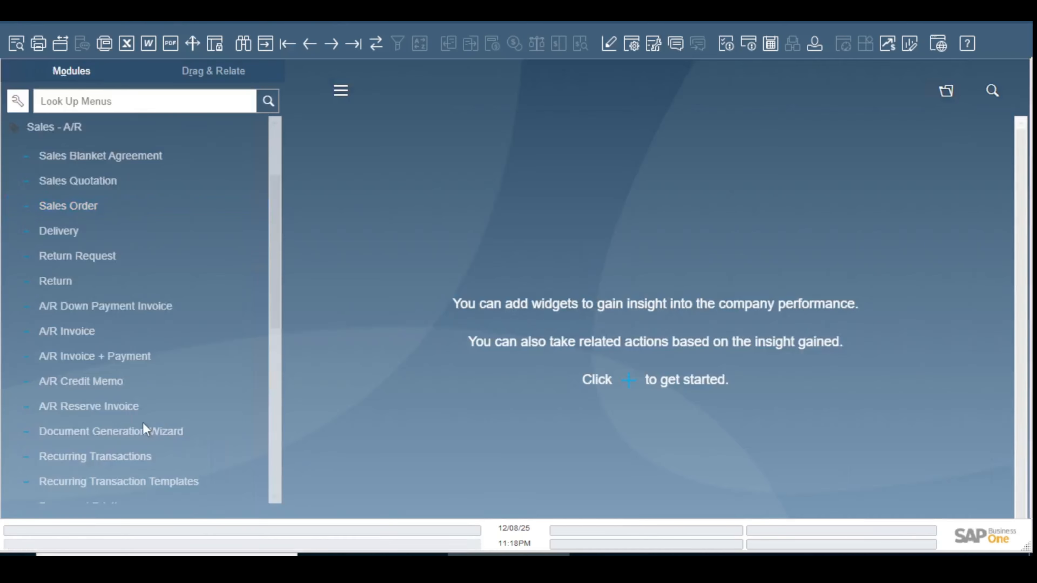
Start a new A/R credit memo, maximize it, and enter ABC Information Technology as the customer name
left_click(120, 378)
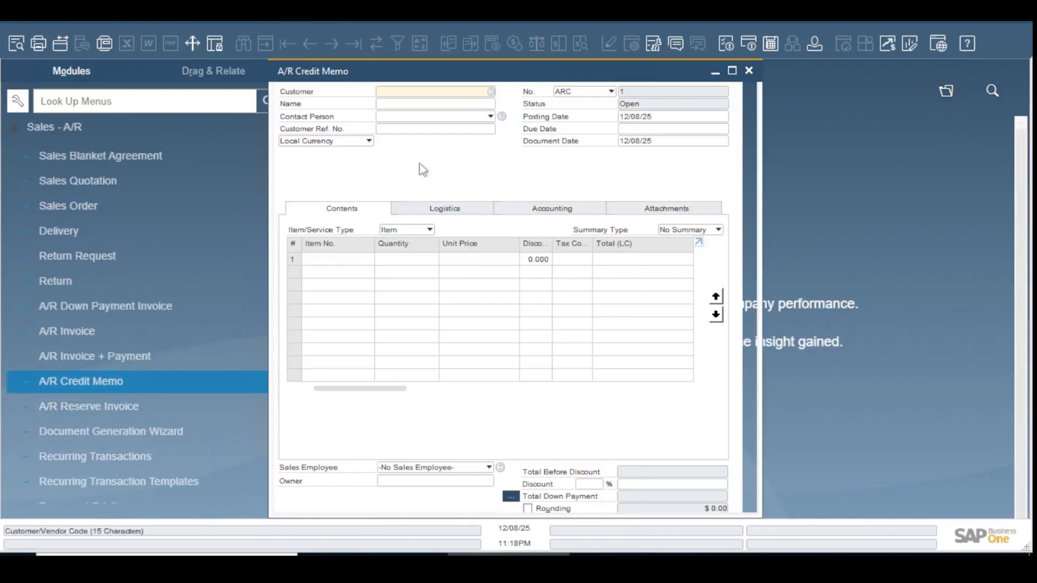
left_click(732, 71)
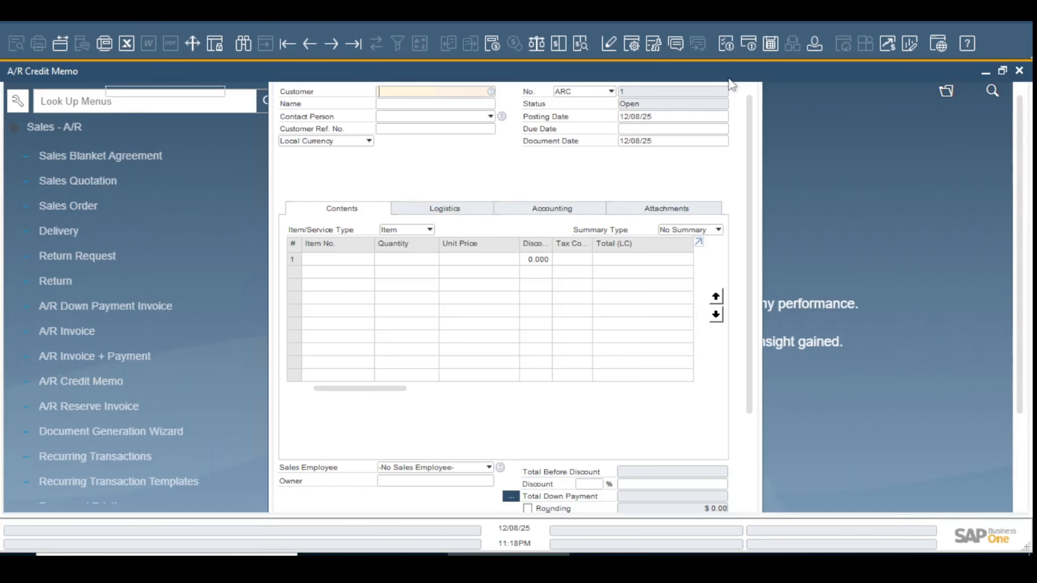
left_click(125, 107)
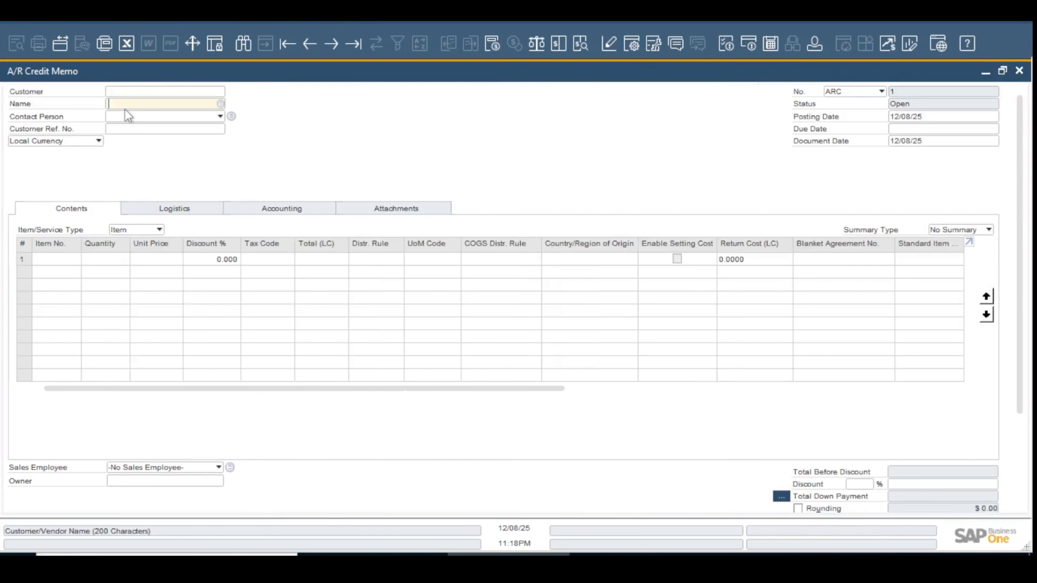
type("ABC Information Technology")
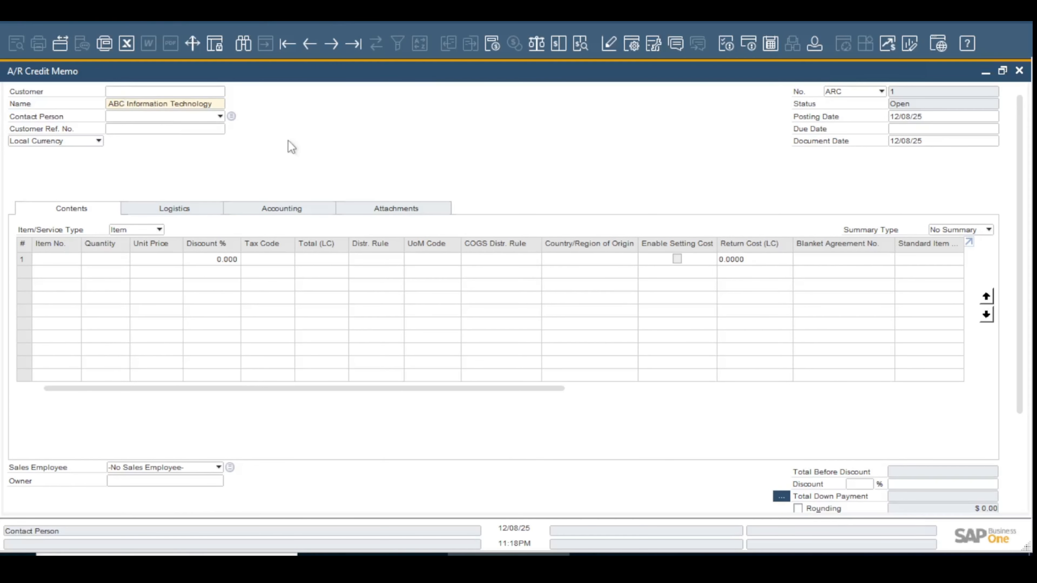
Copy A/R invoice 4 into the credit memo, keeping the current exchange rate and the Customize option in the Draw Document Wizard
scroll(869, 511, "down", 2)
scroll(862, 503, "down", 2)
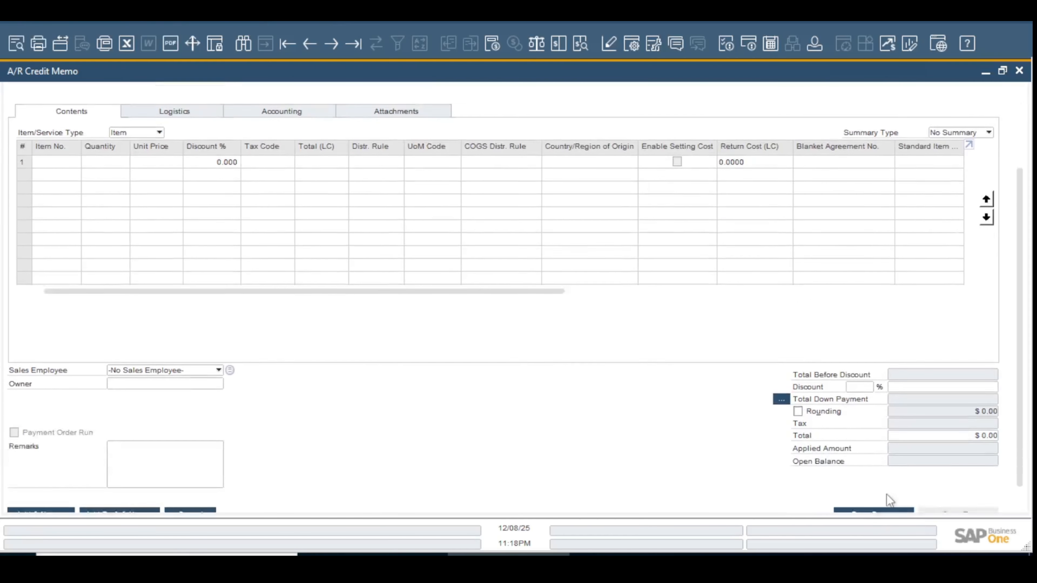
left_click(904, 496)
left_click(861, 457)
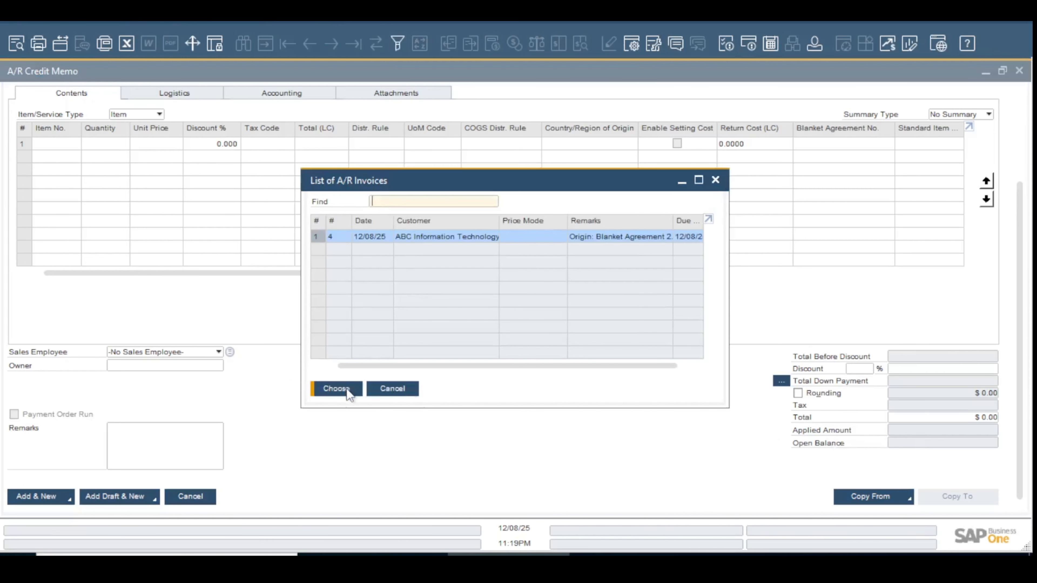
left_click(349, 388)
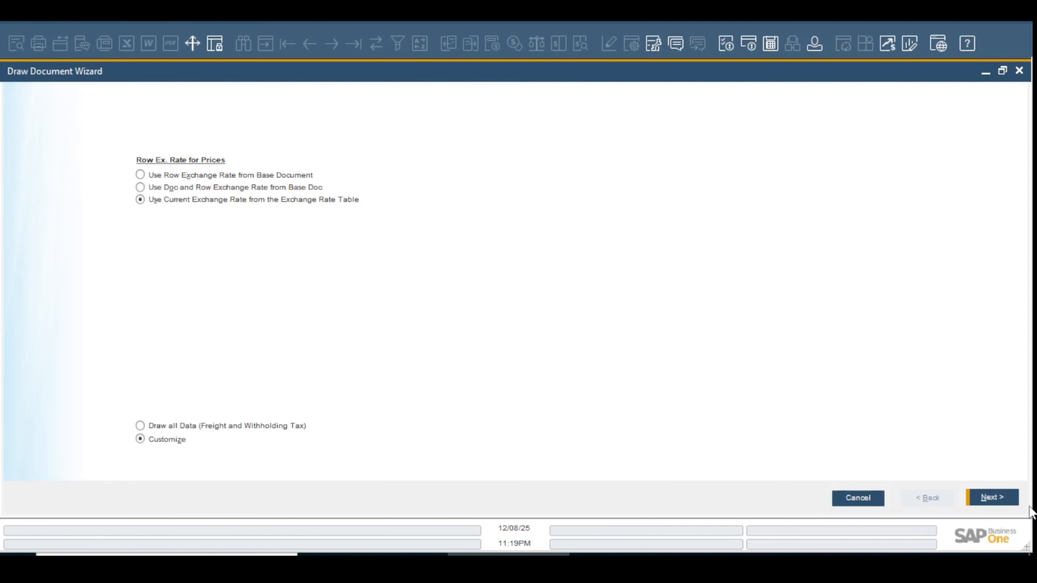
left_click(992, 497)
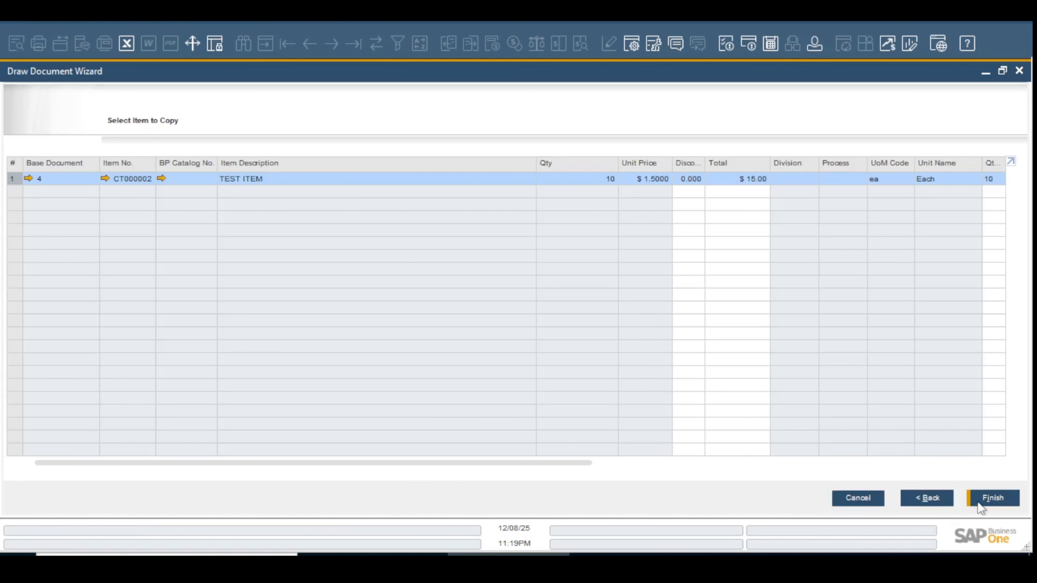
left_click(990, 498)
left_click(351, 299)
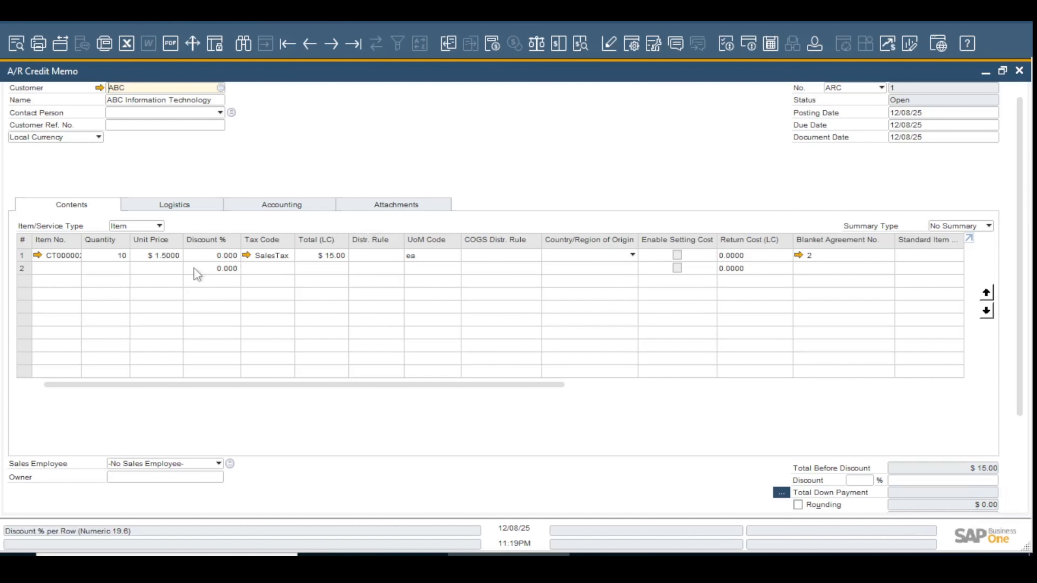
Set the credit memo's item quantity to 1, then add the credit memo and confirm
left_click(108, 255)
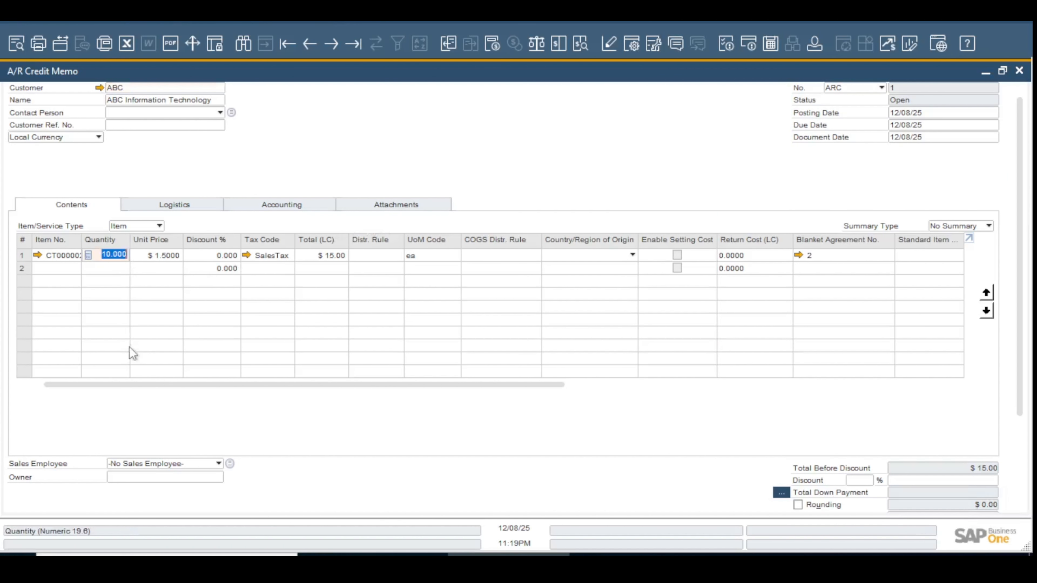
type("1")
key("Tab")
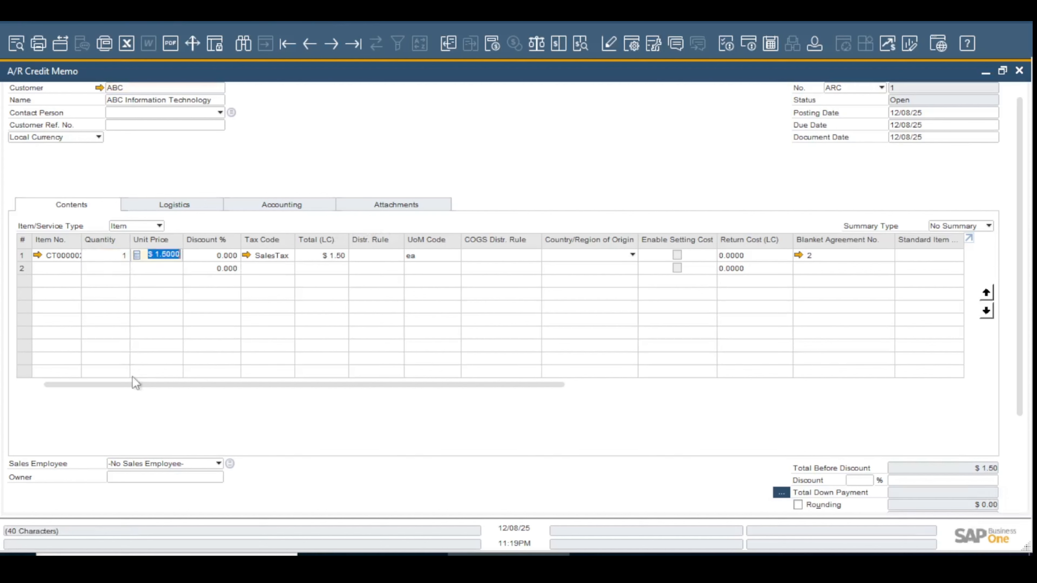
scroll(322, 493, "down", 3)
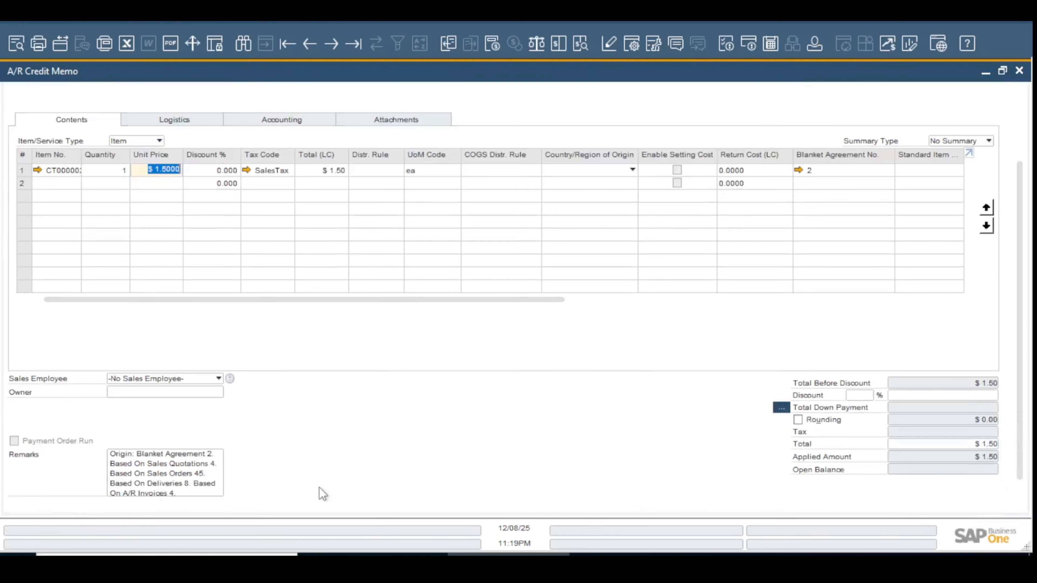
key("Tab")
scroll(163, 478, "down", 1)
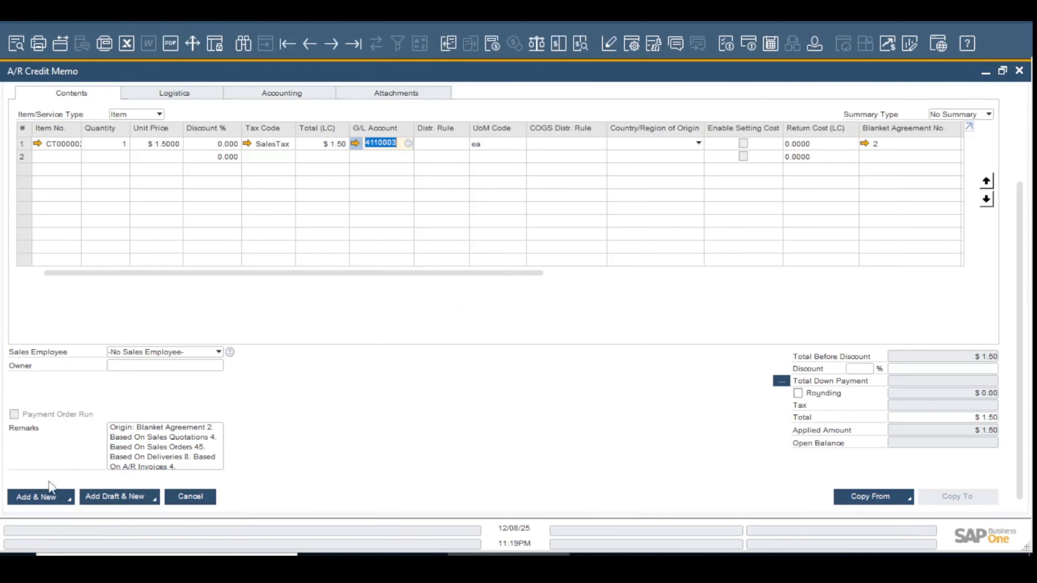
left_click(47, 496)
left_click(353, 300)
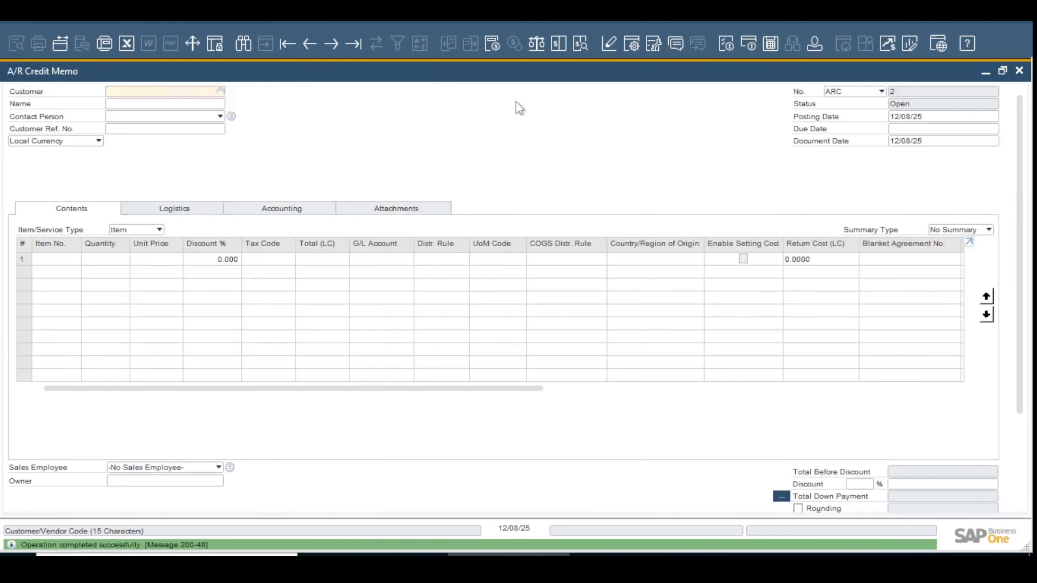
Bring up the posted A/R credit memo and examine its relationship map
left_click(308, 45)
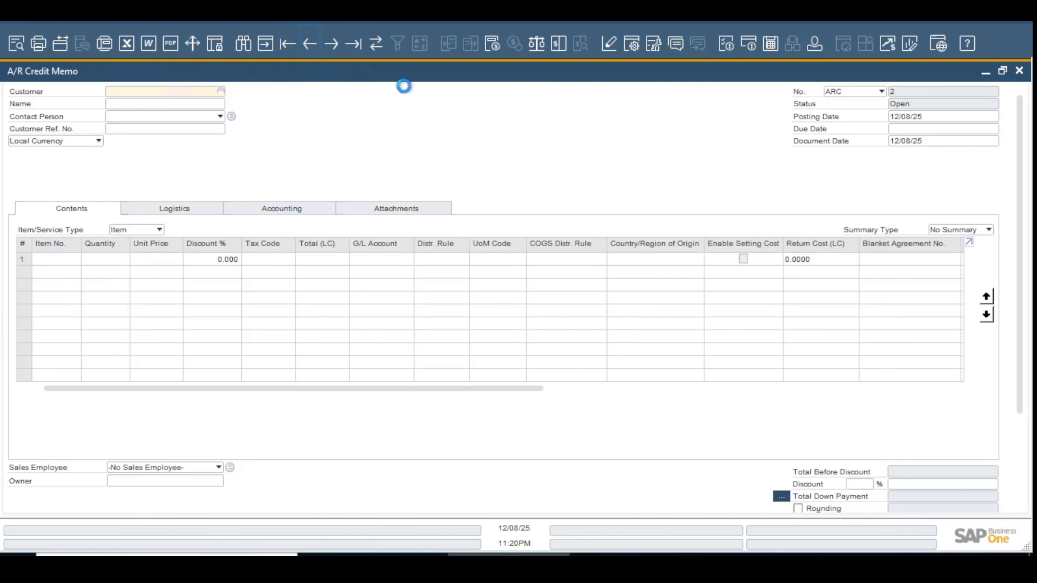
right_click(481, 114)
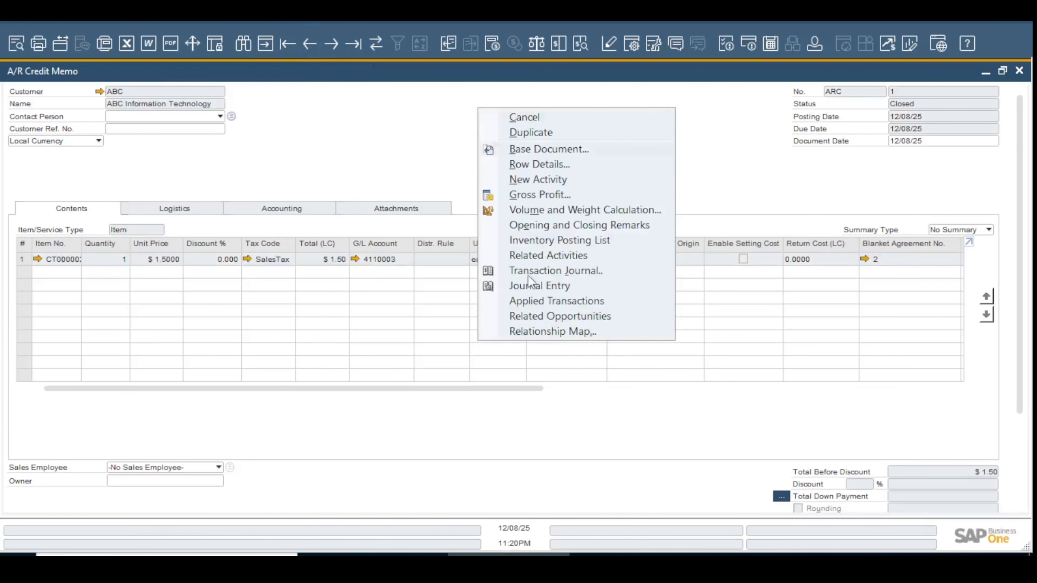
left_click(540, 331)
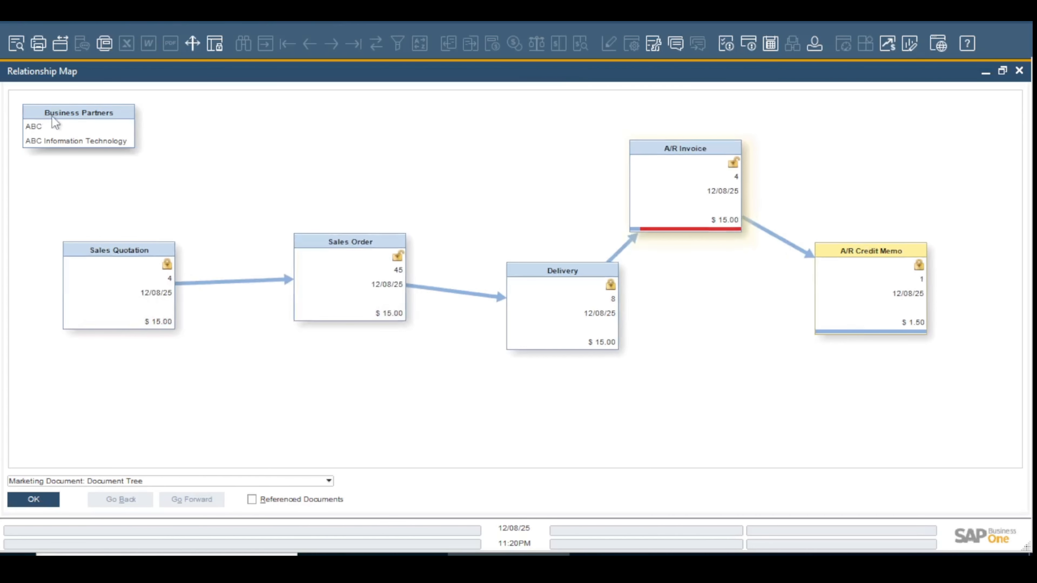
left_click(38, 501)
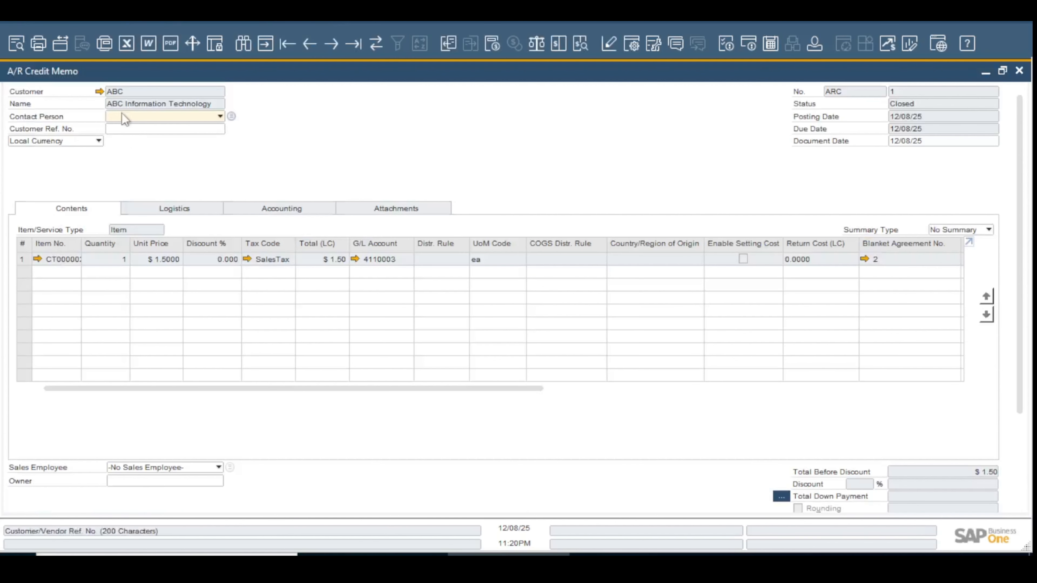
Examine the customer's account balance in the Business Partner Master Data and its detailed sales analysis report
left_click(99, 91)
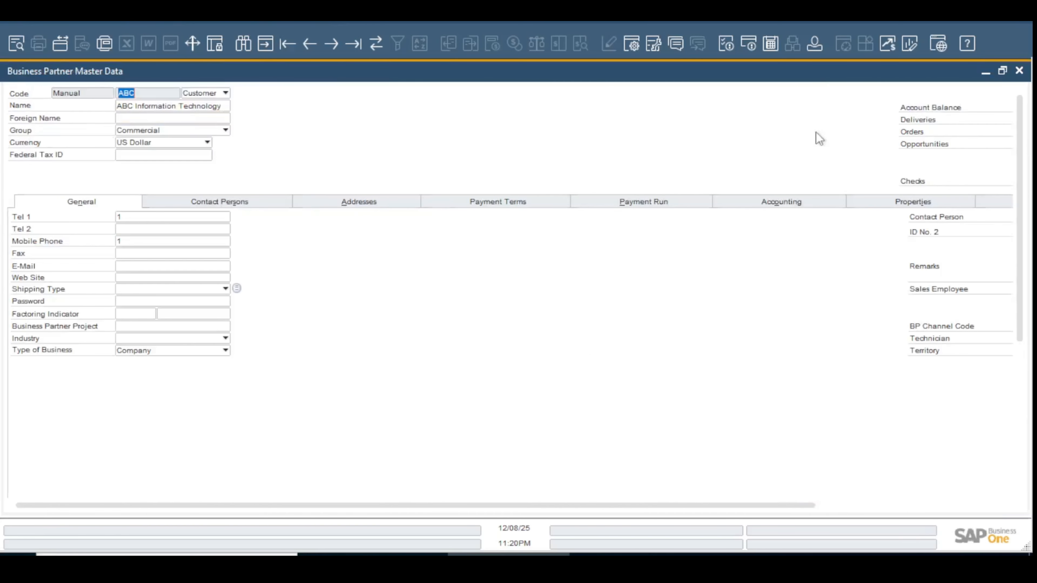
left_click(894, 507)
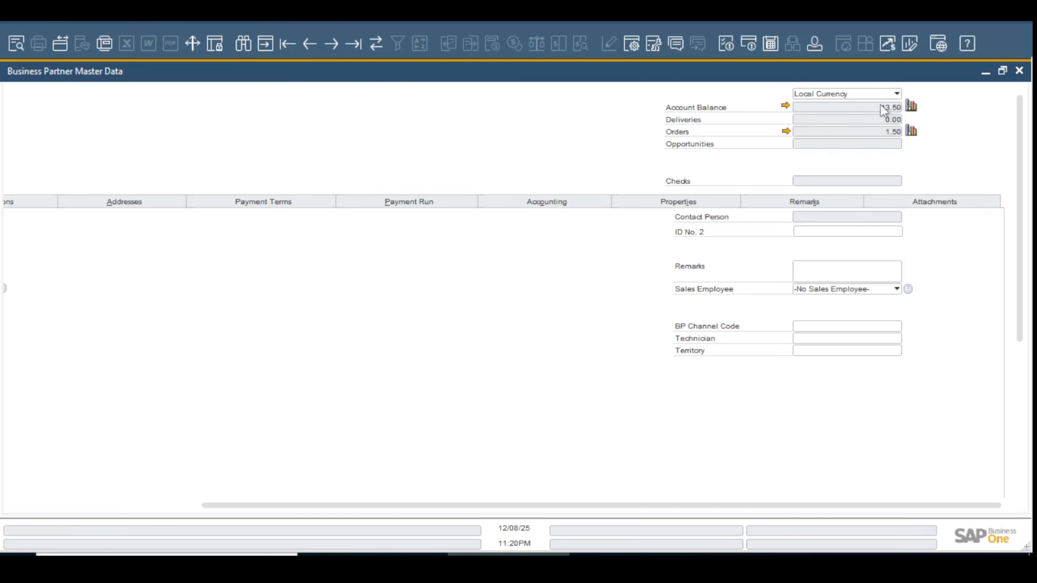
left_click(911, 106)
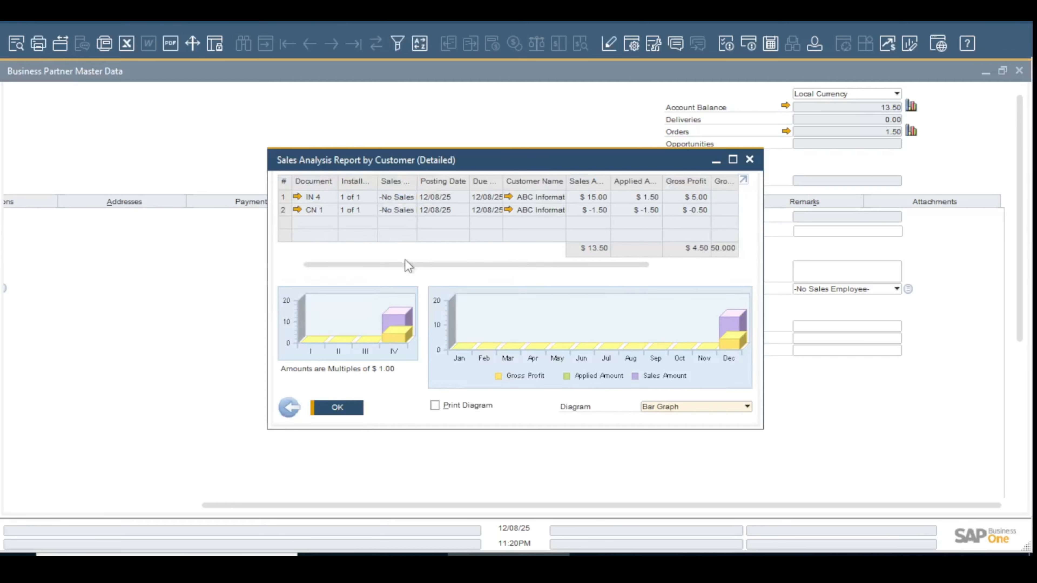
left_click(733, 159)
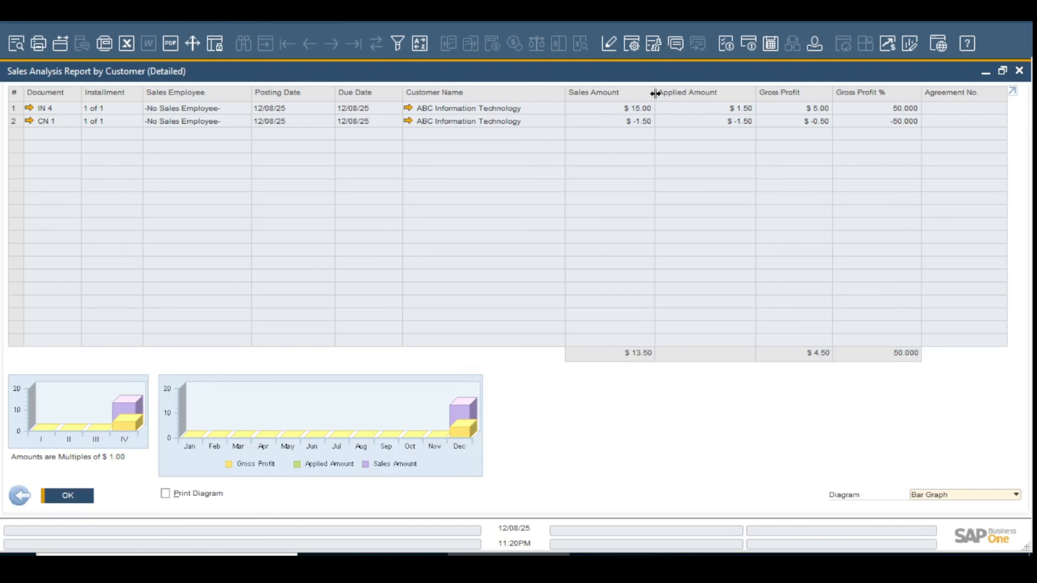
left_click(46, 501)
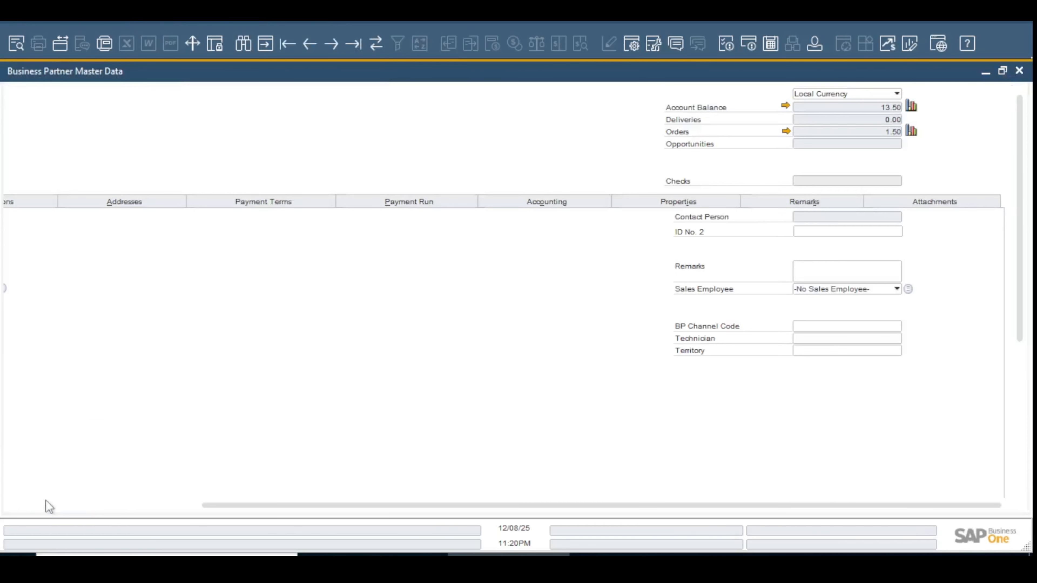
left_click(1020, 71)
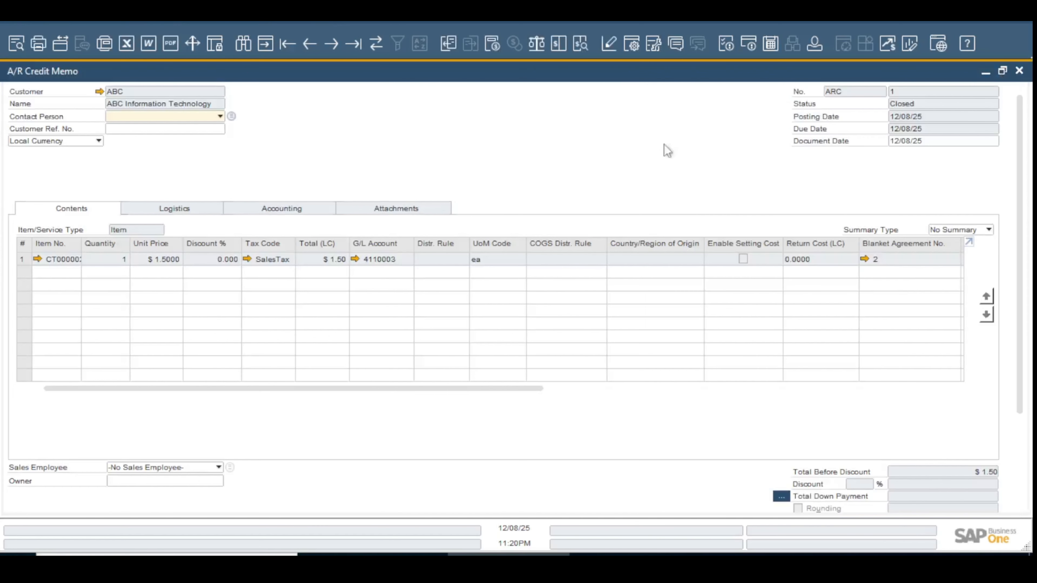
Close the A/R credit memo and open a new incoming payment from the Banking module
left_click(1019, 72)
left_click(94, 126)
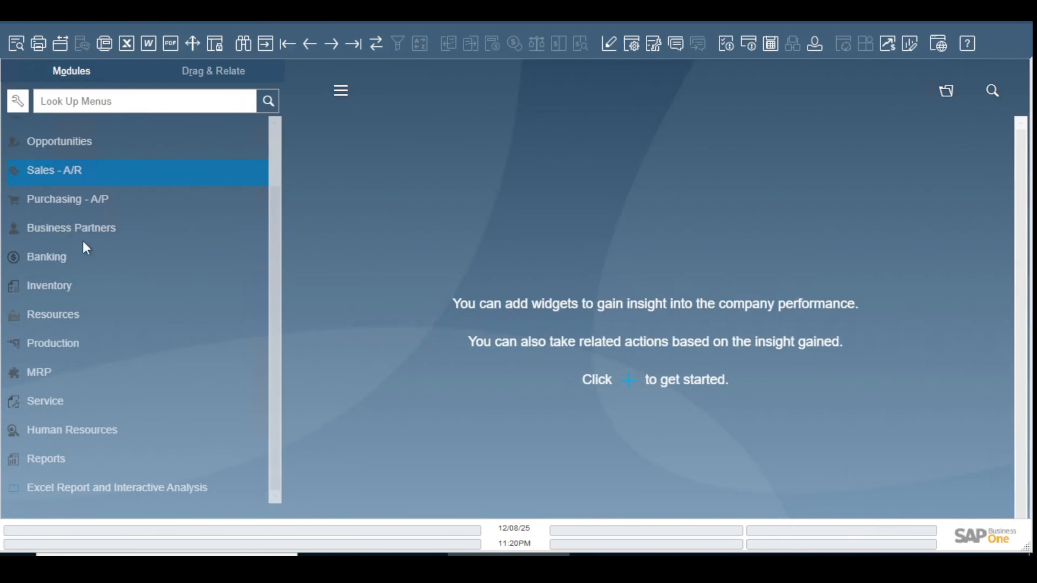
left_click(87, 260)
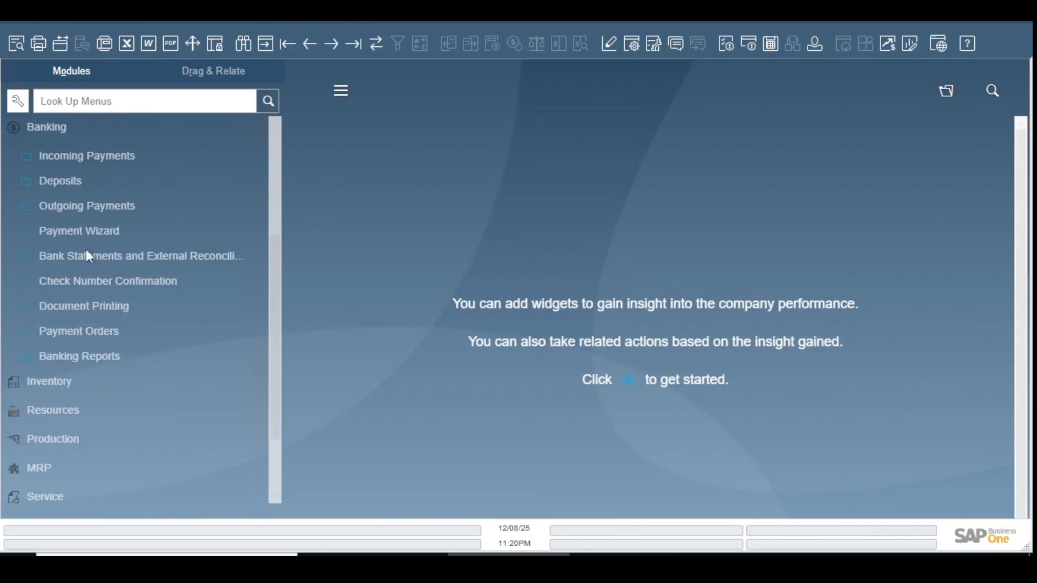
left_click(117, 163)
left_click(127, 179)
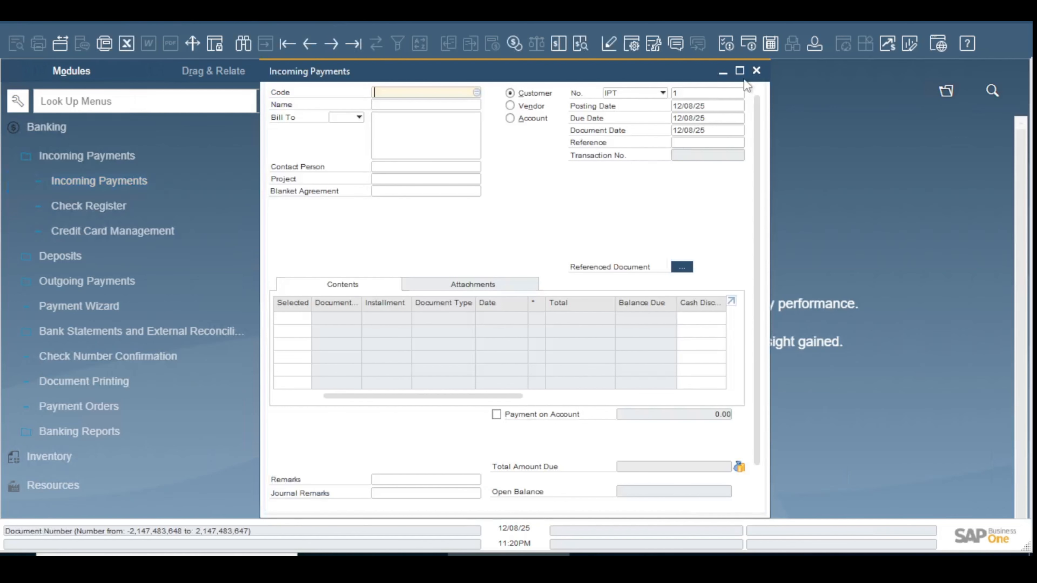
Enlarge the incoming payment form, choose customer ABC Information Technology and select its open invoice for payment
left_click(740, 71)
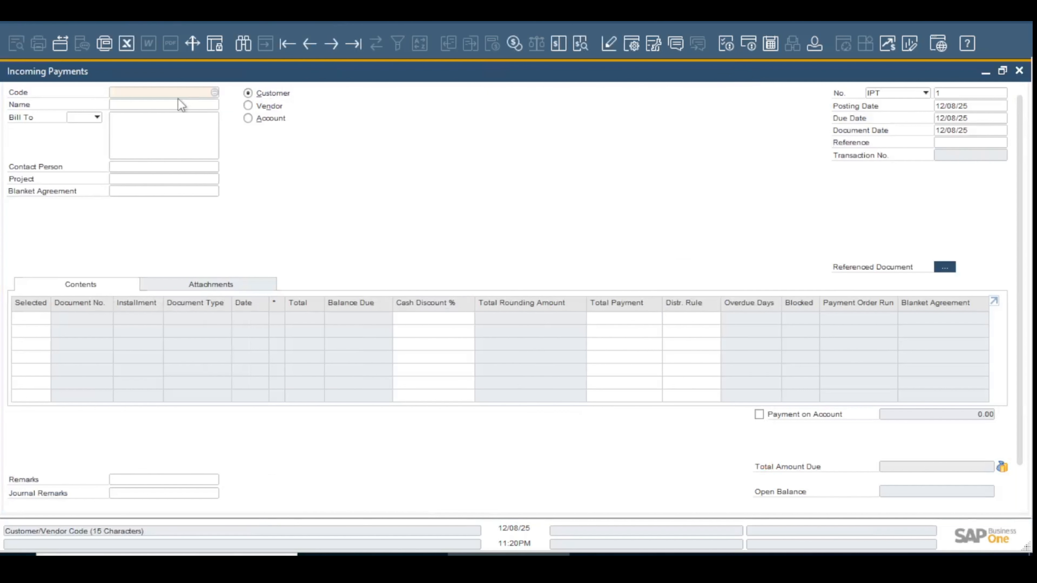
left_click(184, 107)
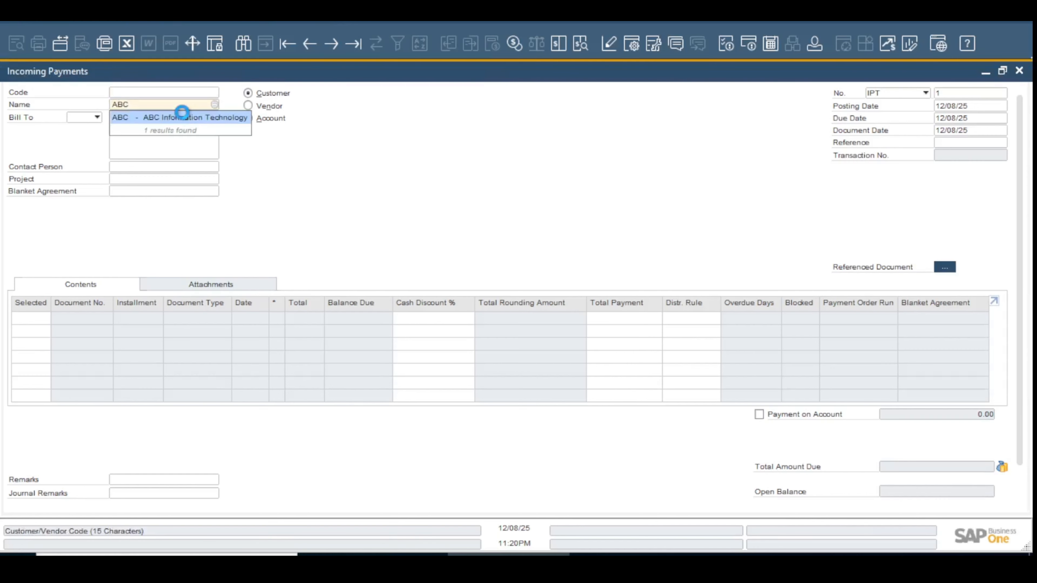
left_click(182, 116)
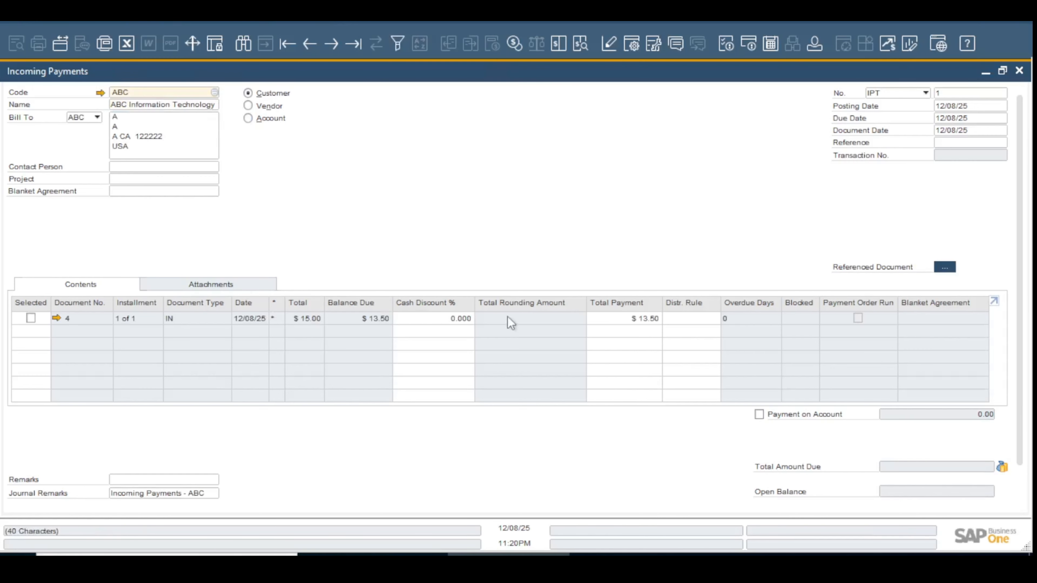
left_click(32, 318)
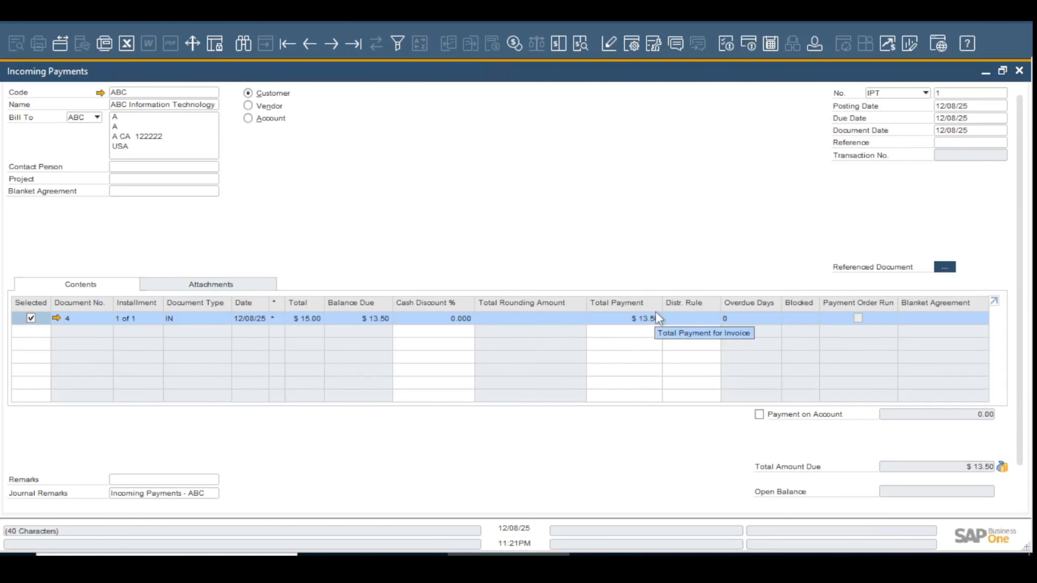
In the payment means, set up a bank transfer with G/L account Cash and Cash Equivalents, transfer date 12/08/25 and reference UTR120002
scroll(858, 250, "down", 1)
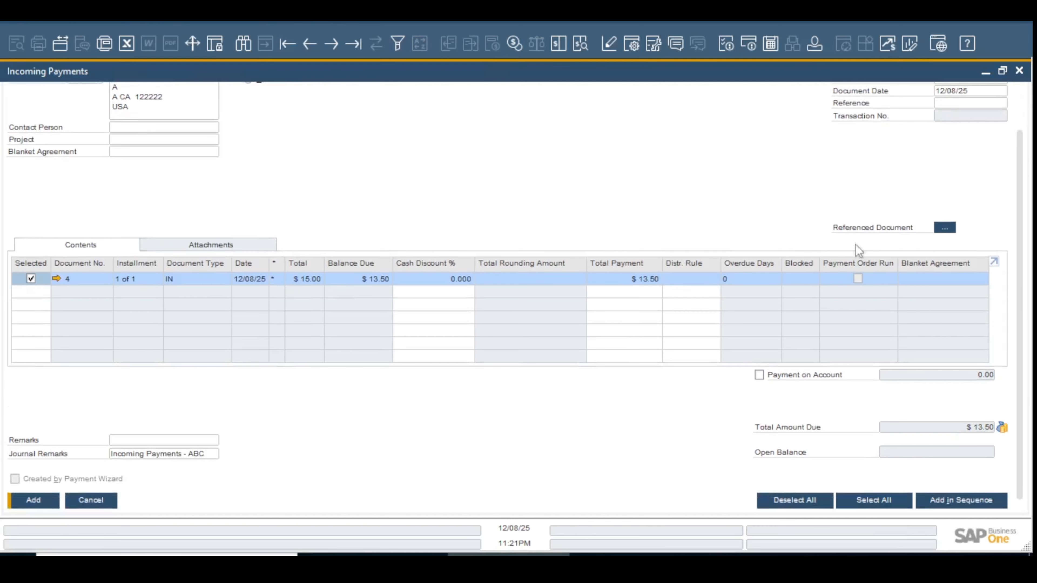
left_click(1004, 428)
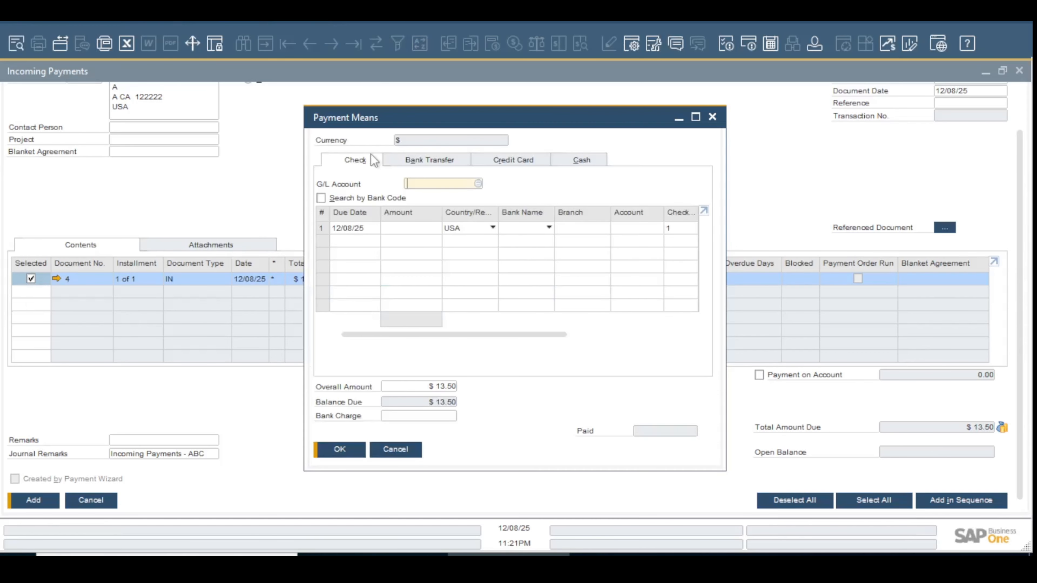
left_click(451, 160)
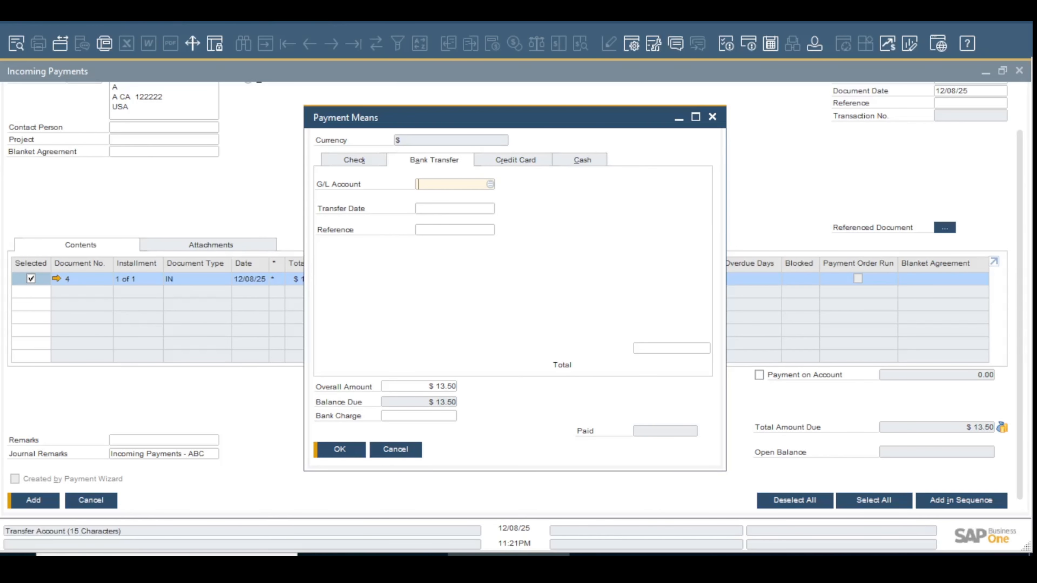
type("CAS")
key("Tab")
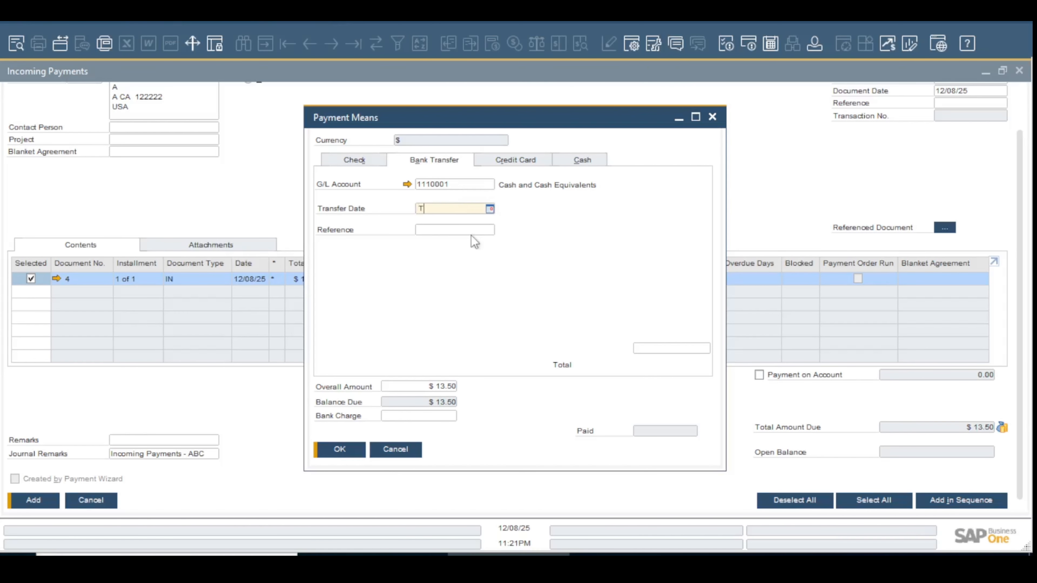
type("T")
key("Tab")
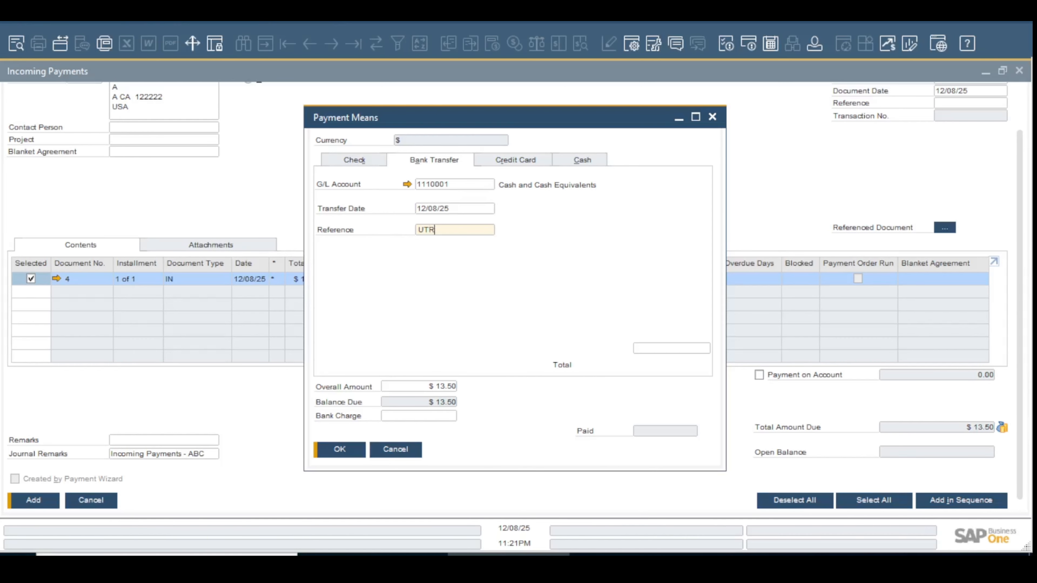
type("UTR120002")
key("Tab")
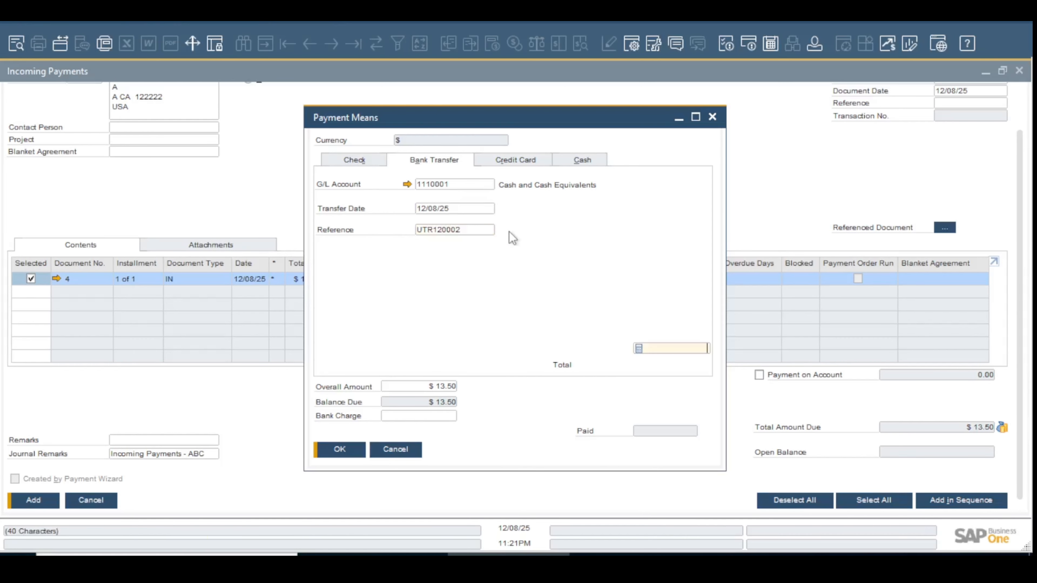
Fill the bank transfer total with the balance due of $13.50 by copying it into the empty amount
key("ctrl+b")
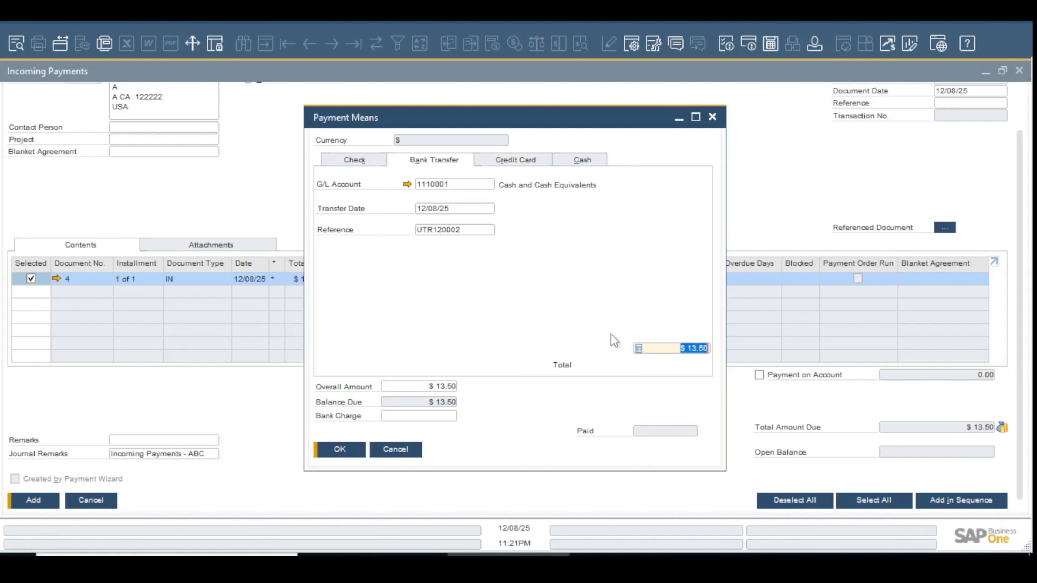
key("Delete")
right_click(699, 345)
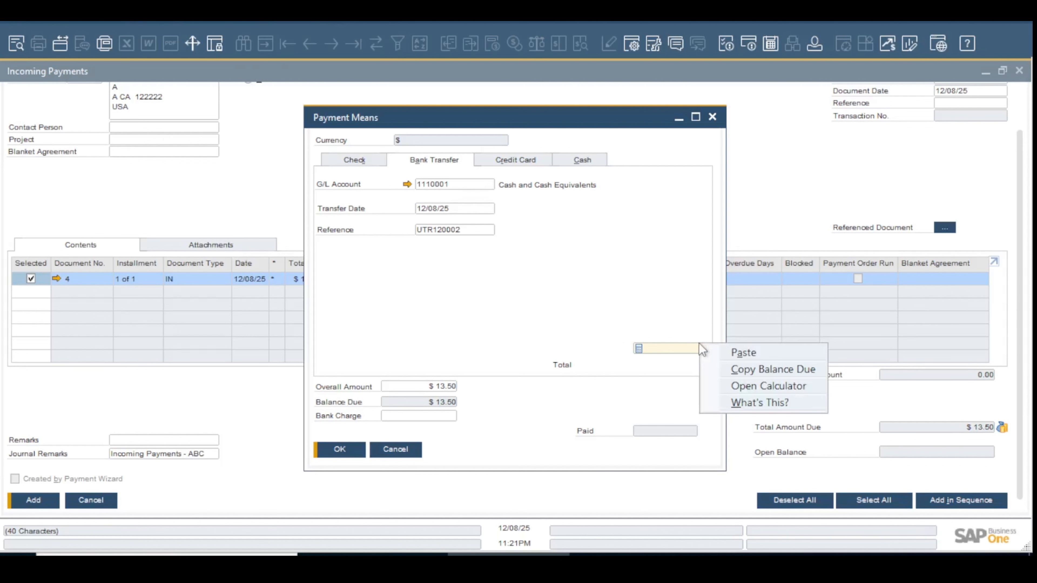
left_click(739, 369)
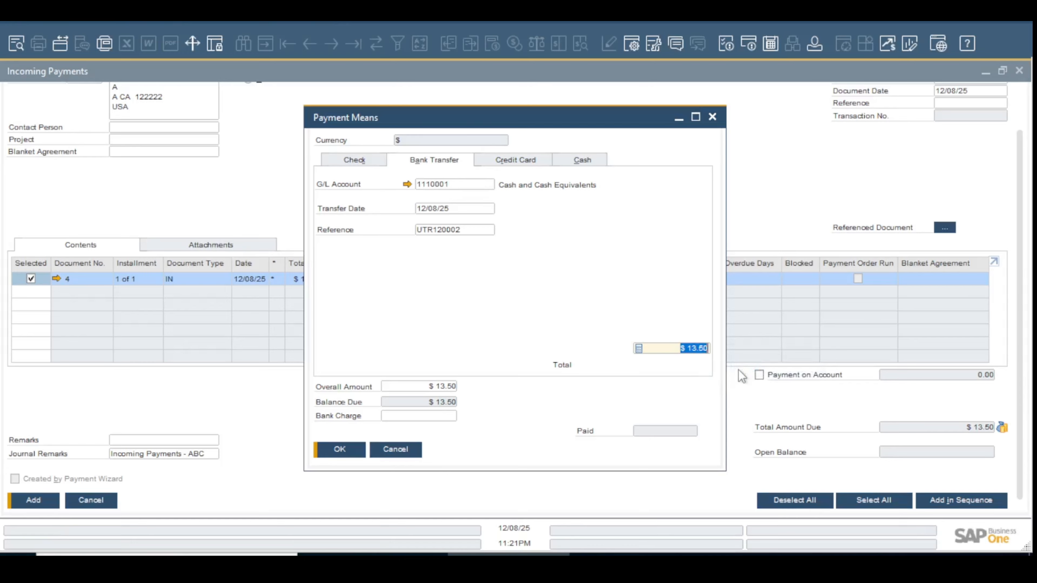
Accept the payment means, then add the incoming payment and confirm
key("Tab")
left_click(346, 452)
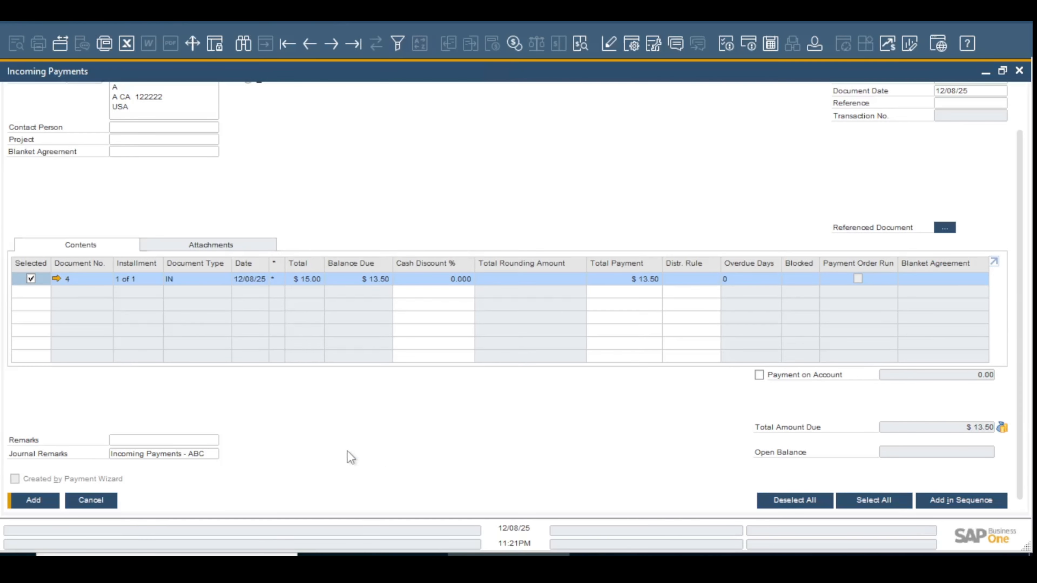
left_click(53, 504)
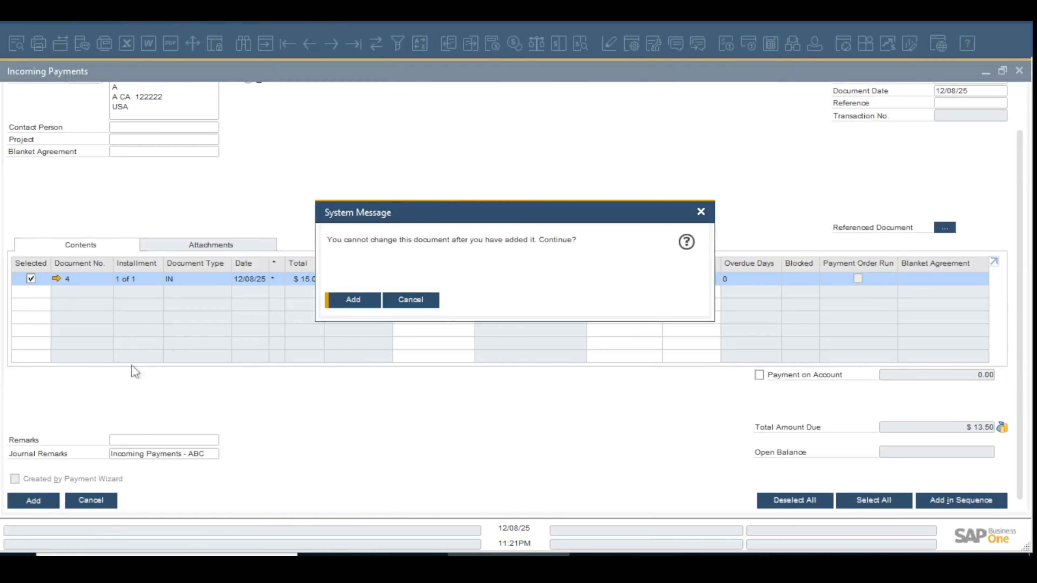
left_click(353, 302)
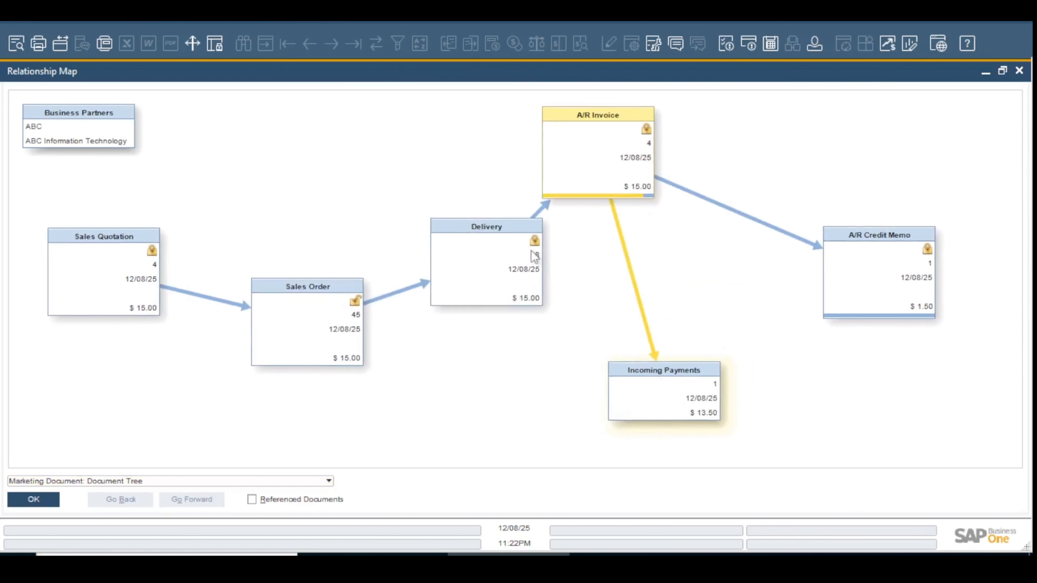
Spread out the Delivery and Incoming Payments boxes in the A/R invoice's relationship map and examine the linked documents
left_click_drag(494, 246, 454, 140)
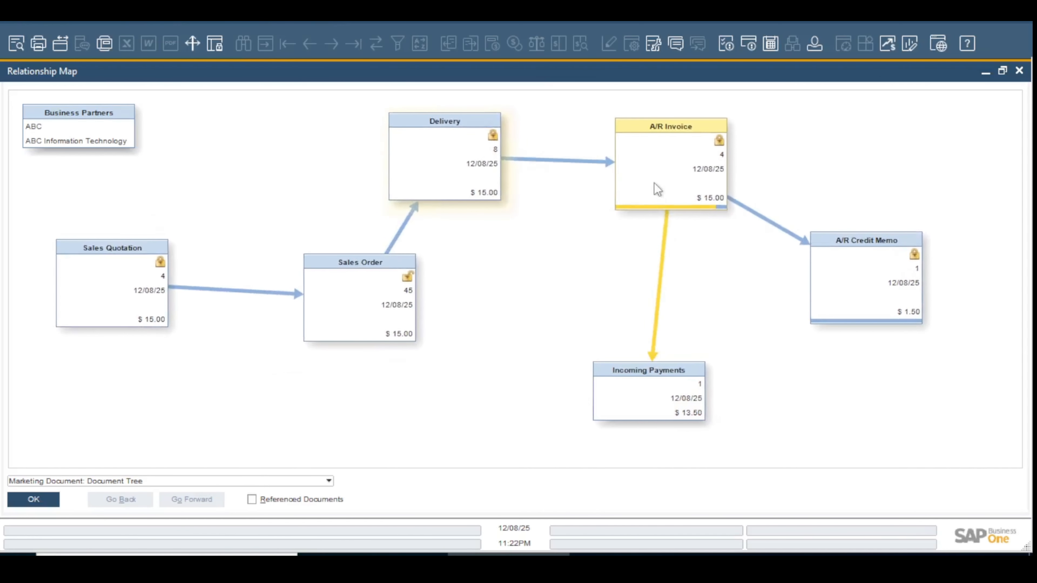
left_click_drag(683, 401, 694, 399)
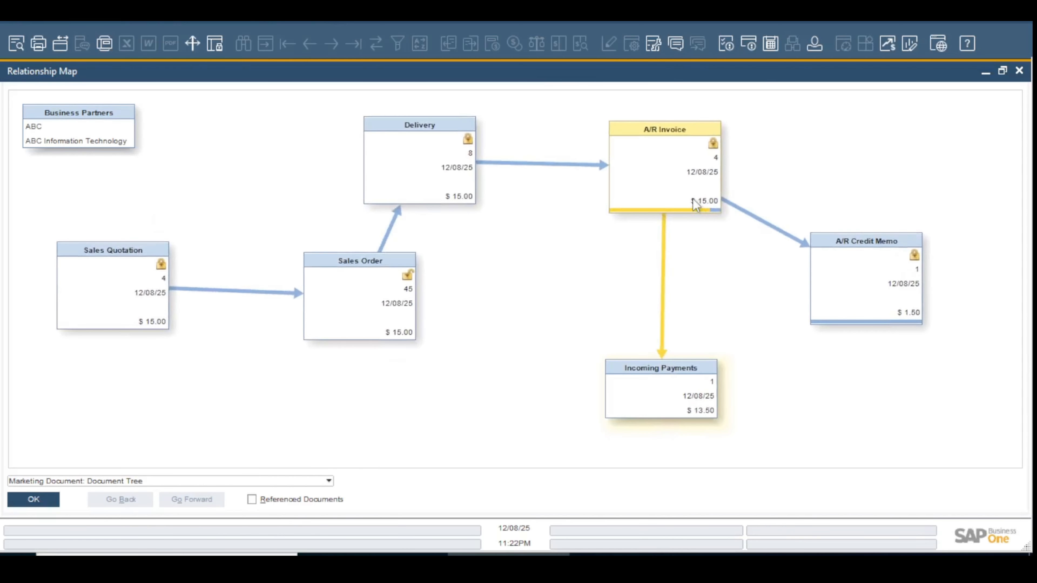
mouse_move(717, 211)
mouse_move(681, 213)
Close the relationship map and the A/R invoice, then open invoice IN 4 from the detailed sales analysis report
left_click(1019, 72)
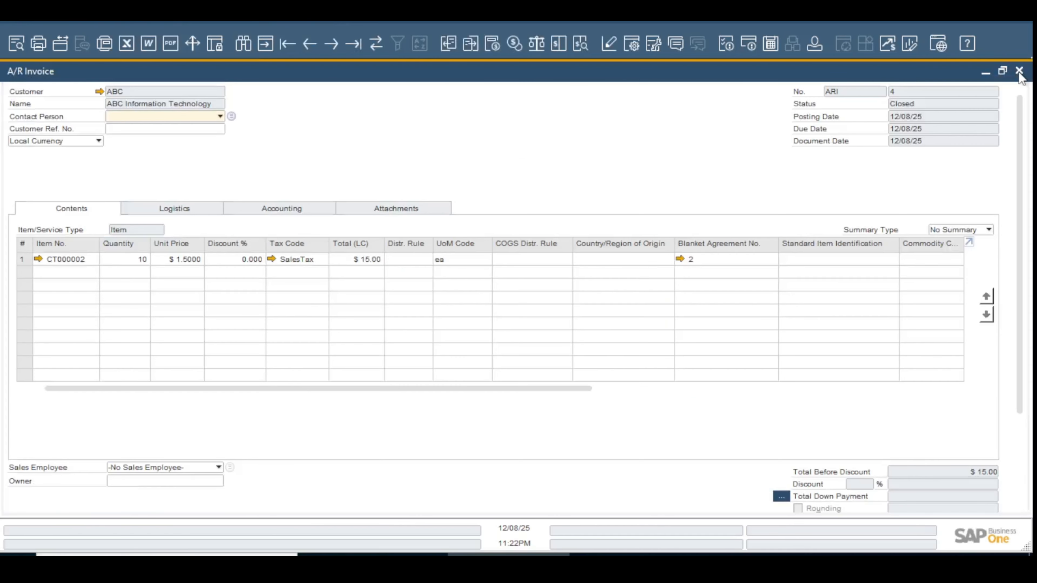
left_click(1018, 72)
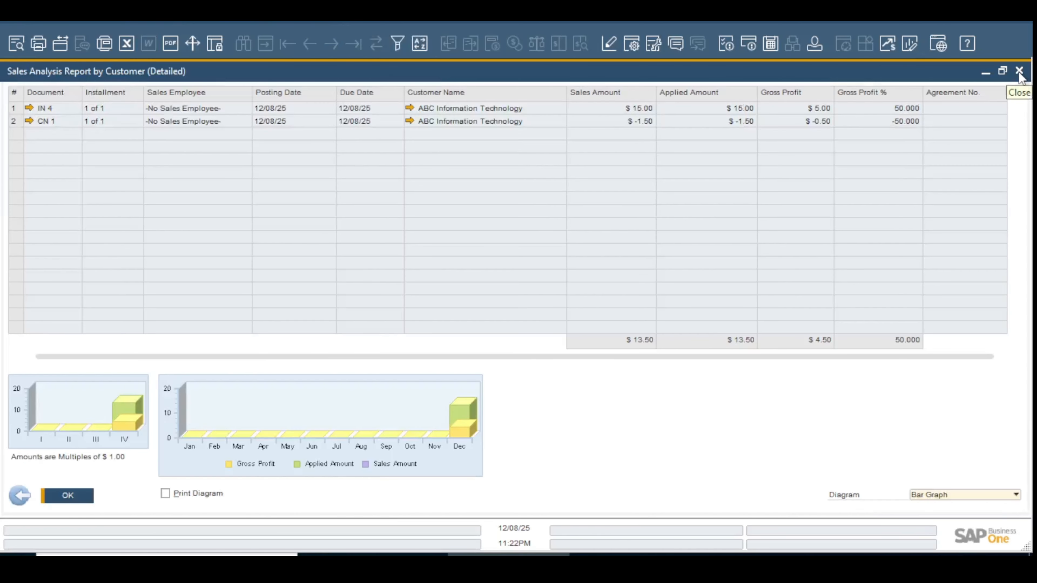
left_click(29, 107)
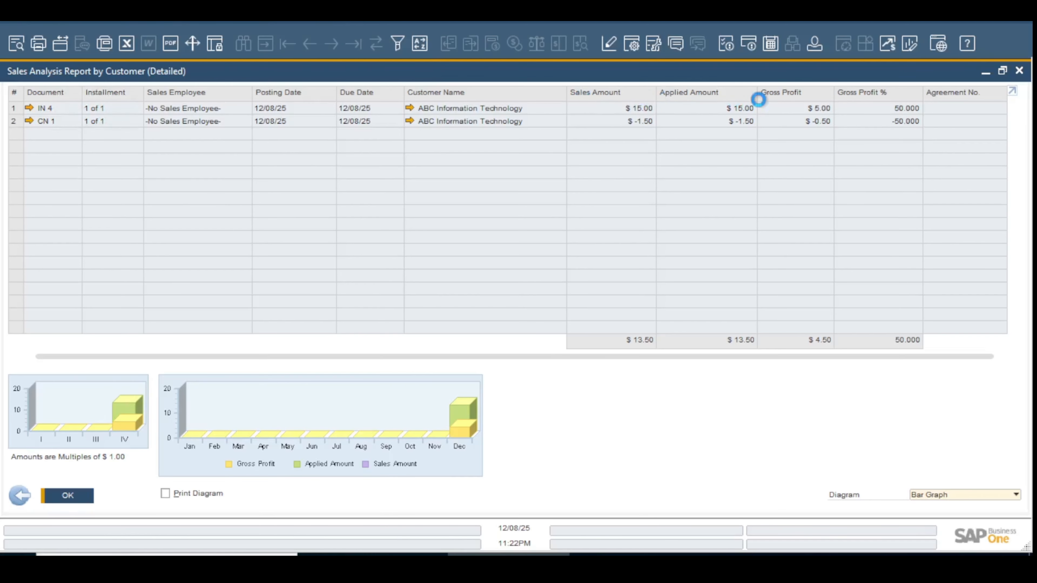